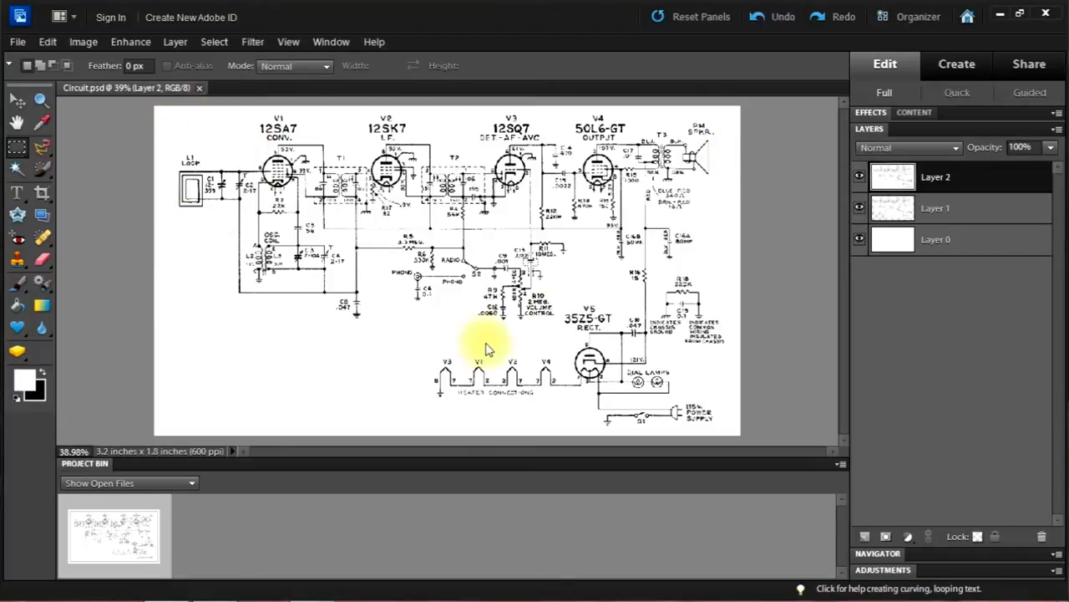
Select the Crop tool, whose settings read 1920 × 1080 px at 600 pixels/inch
{"action": "left_click", "coordinate": [41, 197]}
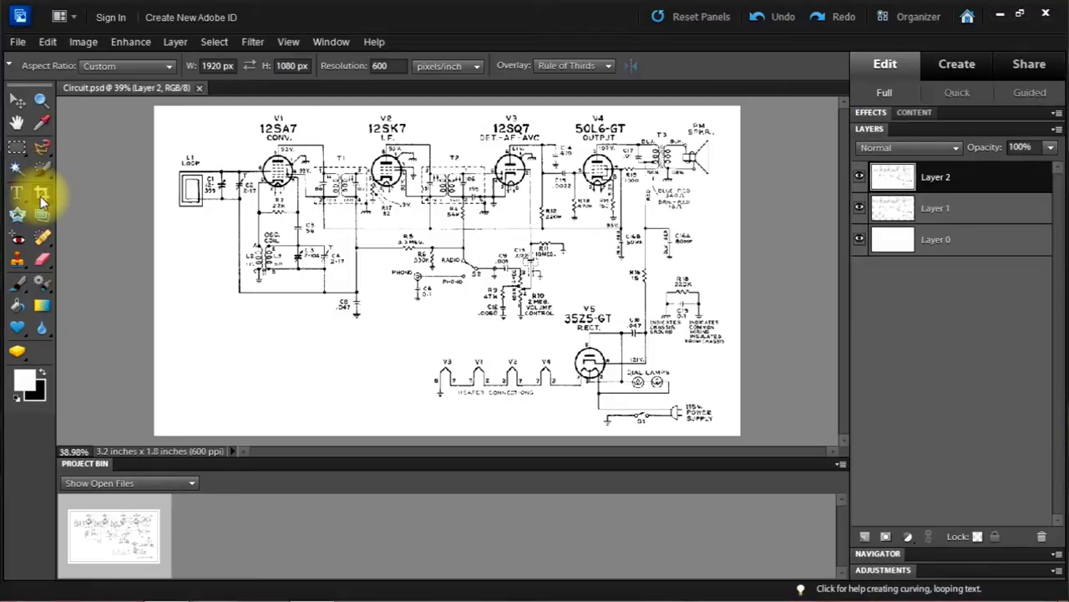
Zoom the Navigator to 100% and pan to the top-left L1 loop antenna
{"action": "left_click", "coordinate": [881, 553]}
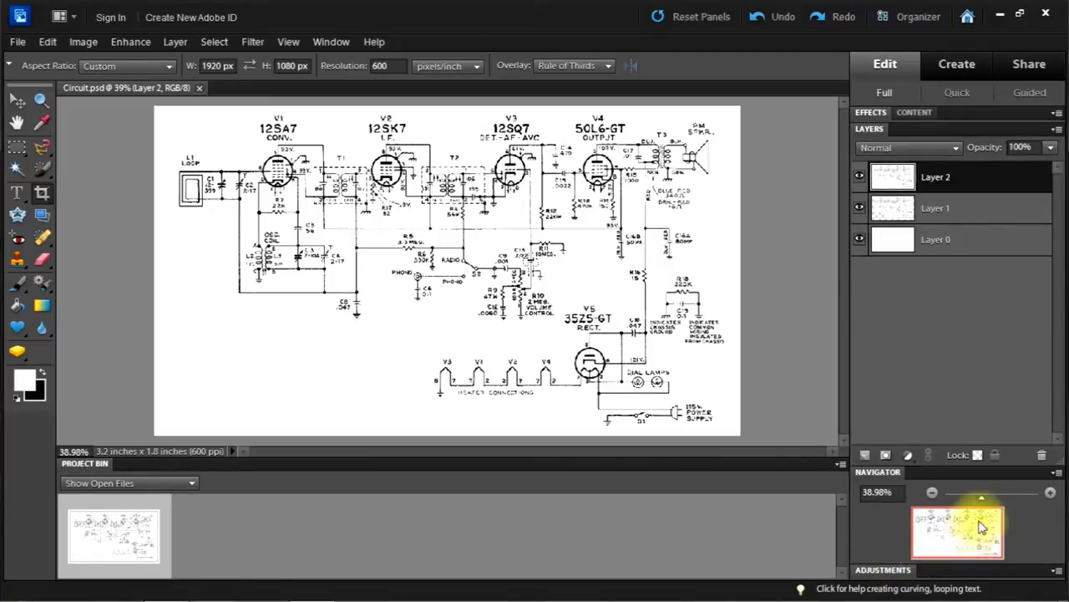
{"action": "left_click", "coordinate": [1051, 493]}
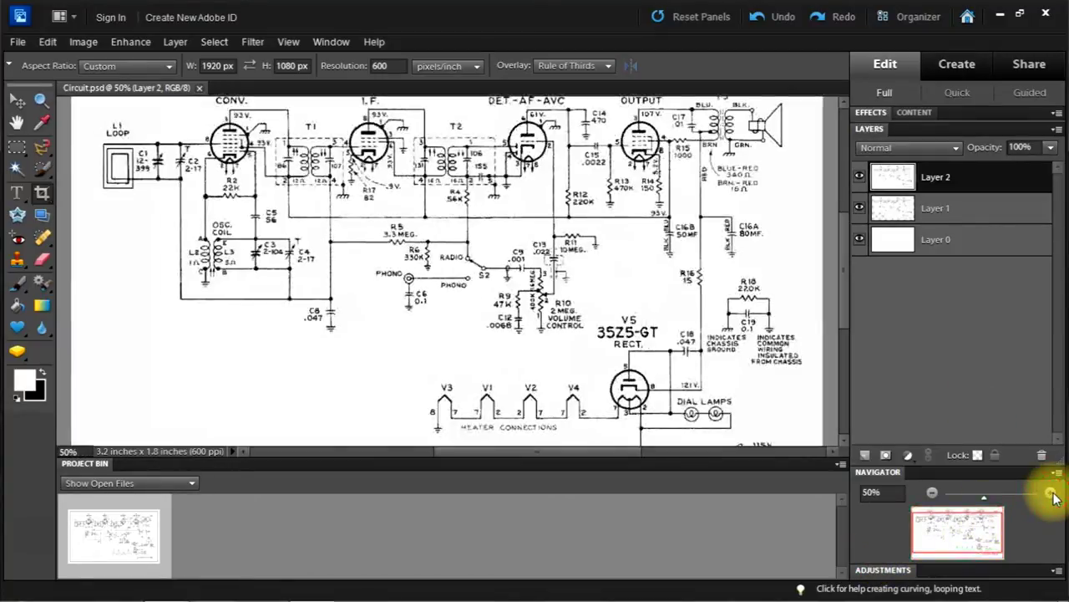
{"action": "left_click", "coordinate": [1052, 494]}
{"action": "left_click", "coordinate": [1052, 494]}
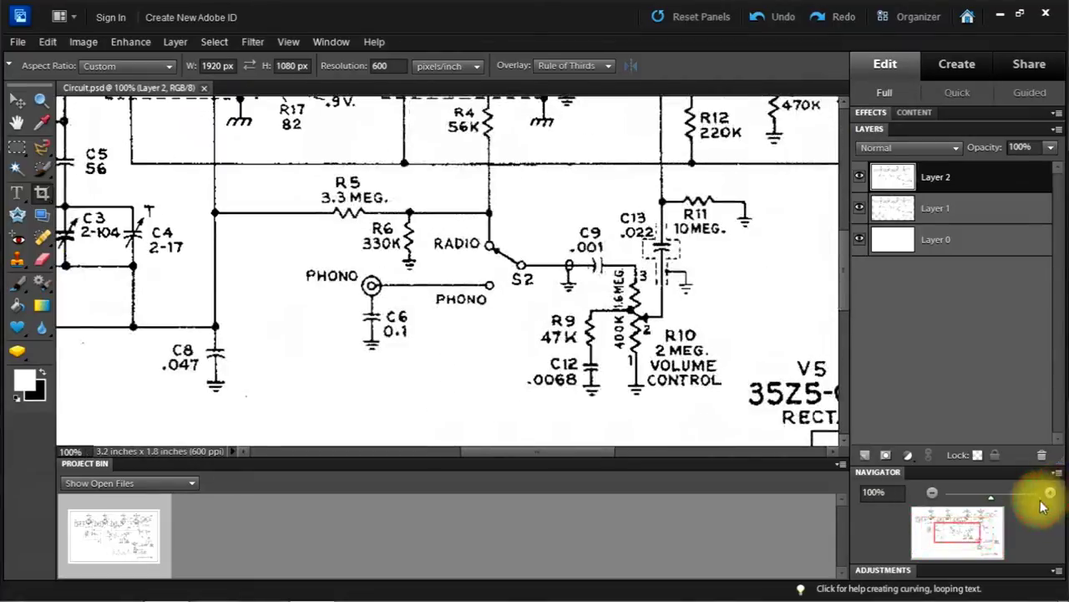
{"action": "left_click_drag", "start_coordinate": [974, 525], "coordinate": [940, 520]}
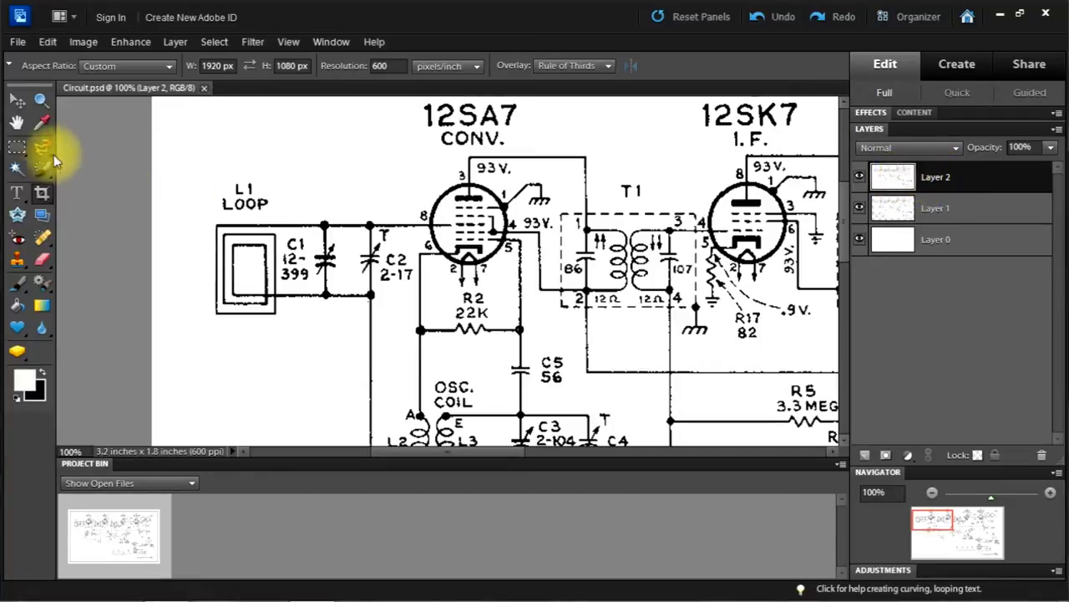
Draw an elliptical selection with 10 px feather around the L1 loop antenna
{"action": "left_click", "coordinate": [23, 157]}
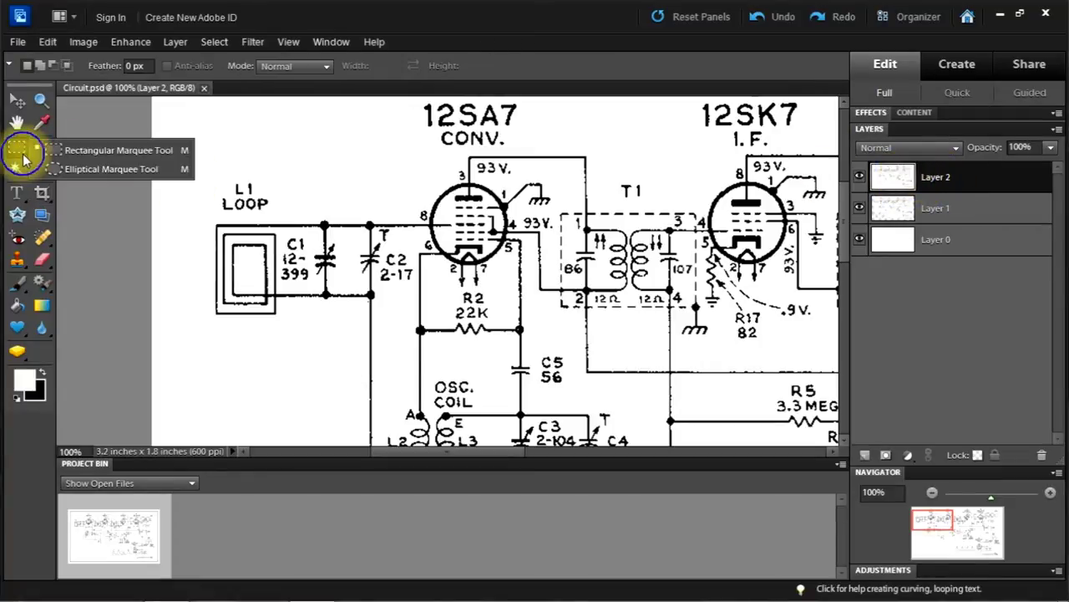
{"action": "left_click", "coordinate": [76, 169]}
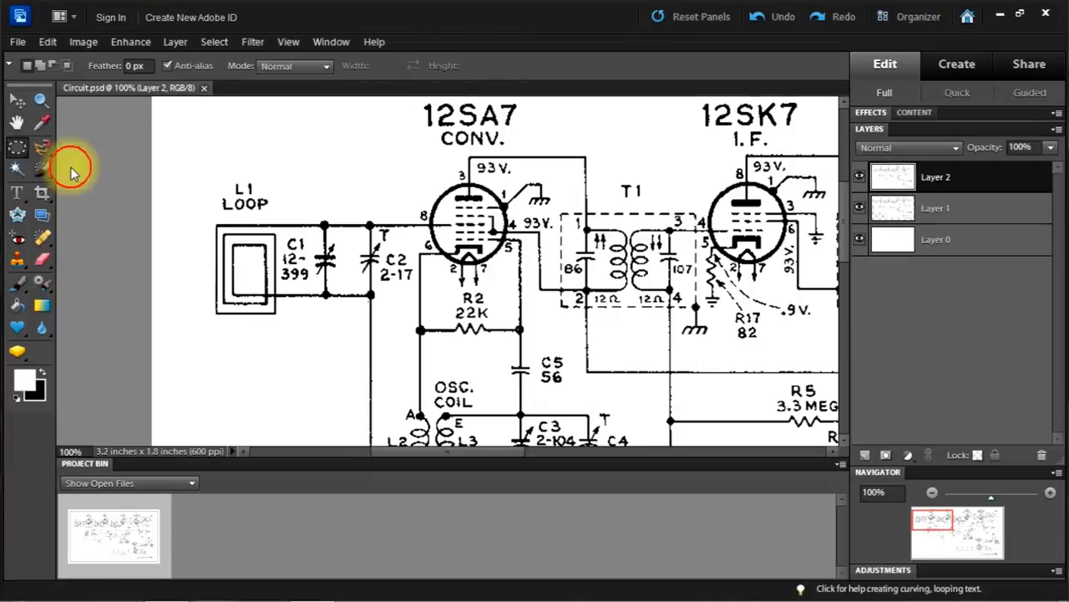
{"action": "type", "text": "10"}
{"action": "left_click", "coordinate": [117, 72]}
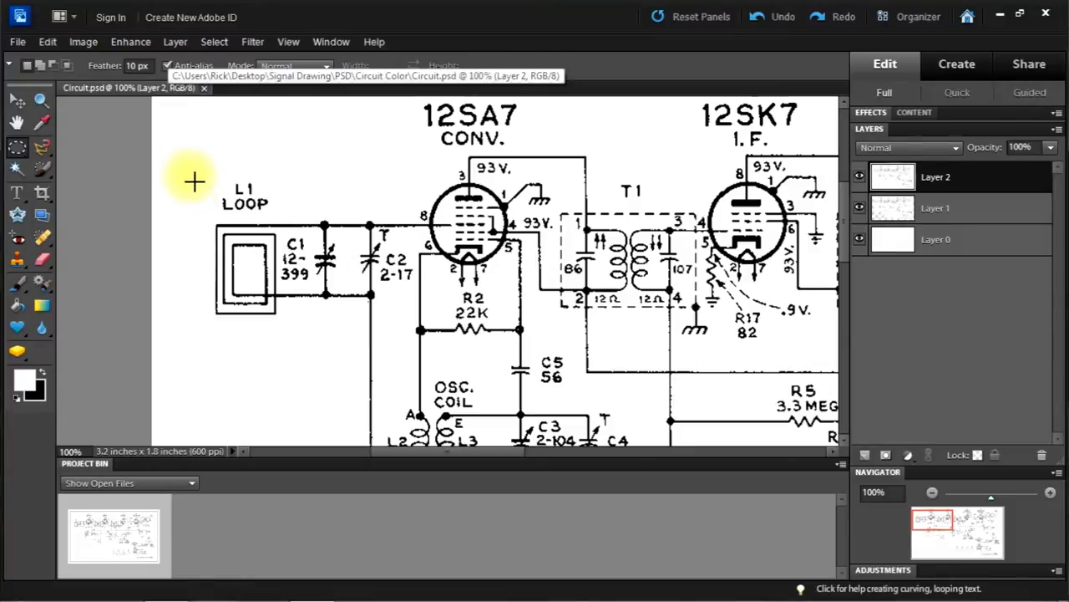
{"action": "mouse_move", "coordinate": [194, 181]}
{"action": "left_mouse_down"}
{"action": "mouse_move", "coordinate": [186, 172]}
{"action": "mouse_move", "coordinate": [193, 218]}
{"action": "mouse_move", "coordinate": [244, 334]}
{"action": "mouse_move", "coordinate": [323, 342]}
{"action": "left_mouse_up"}
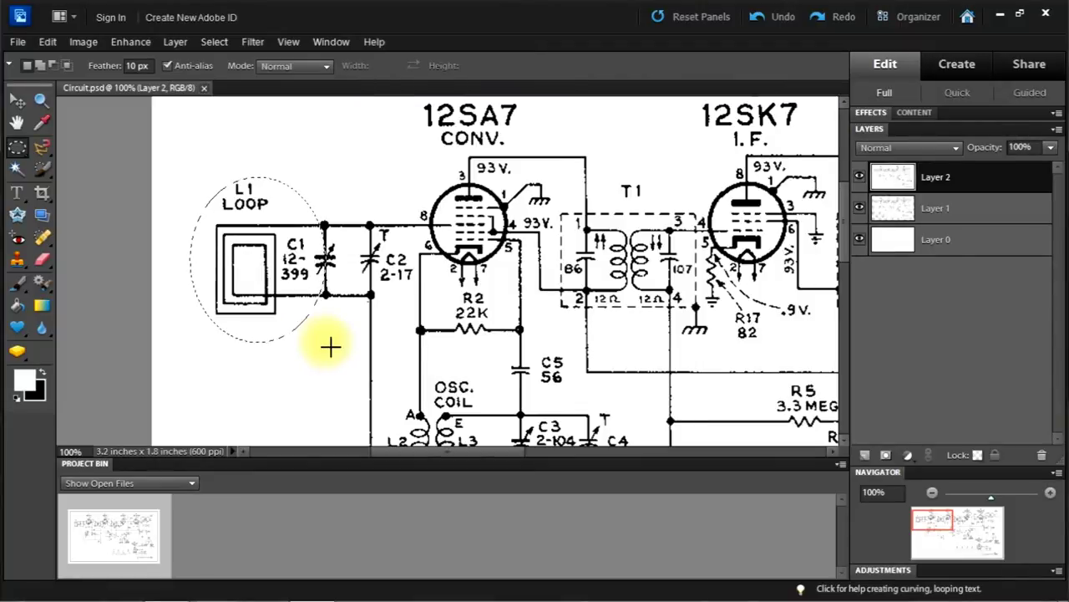
{"action": "key", "text": "Delete"}
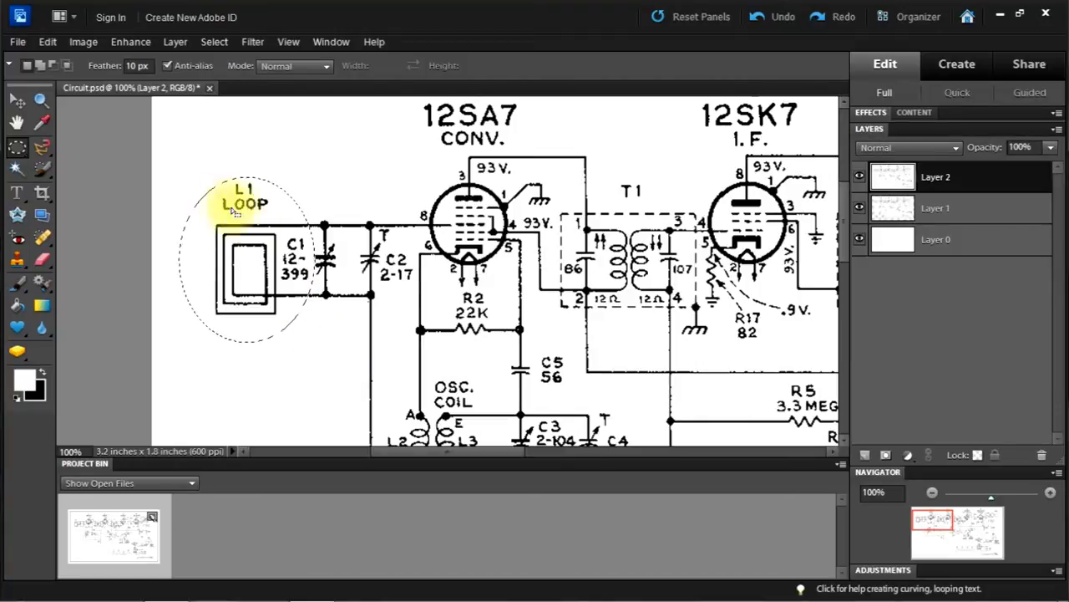
Copy the feathered loop selection onto a new Layer 3 with Layer via Copy
{"action": "left_click", "coordinate": [174, 42]}
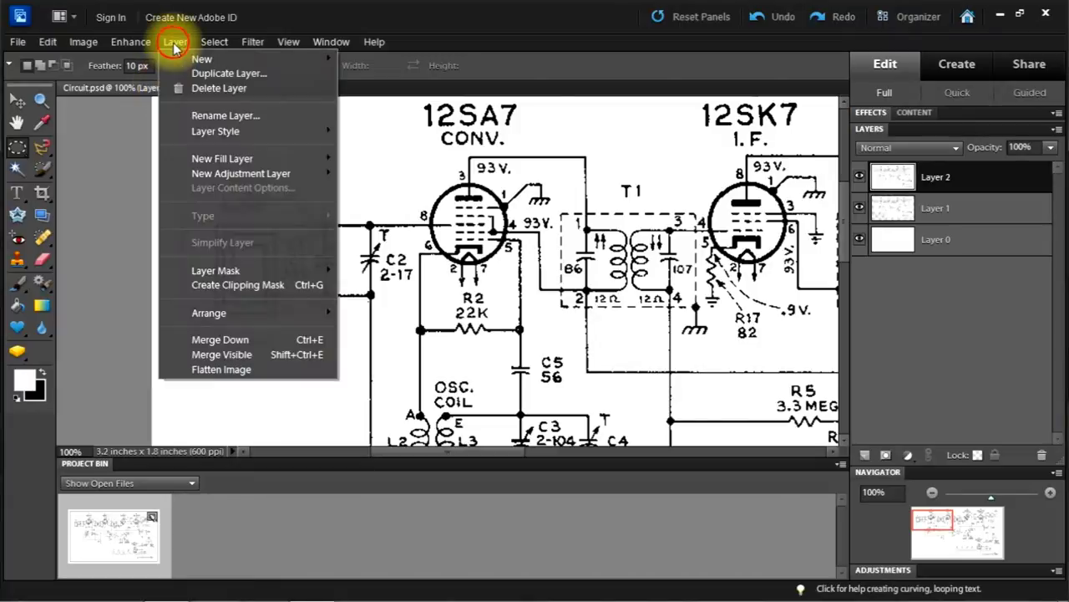
{"action": "mouse_move", "coordinate": [183, 57]}
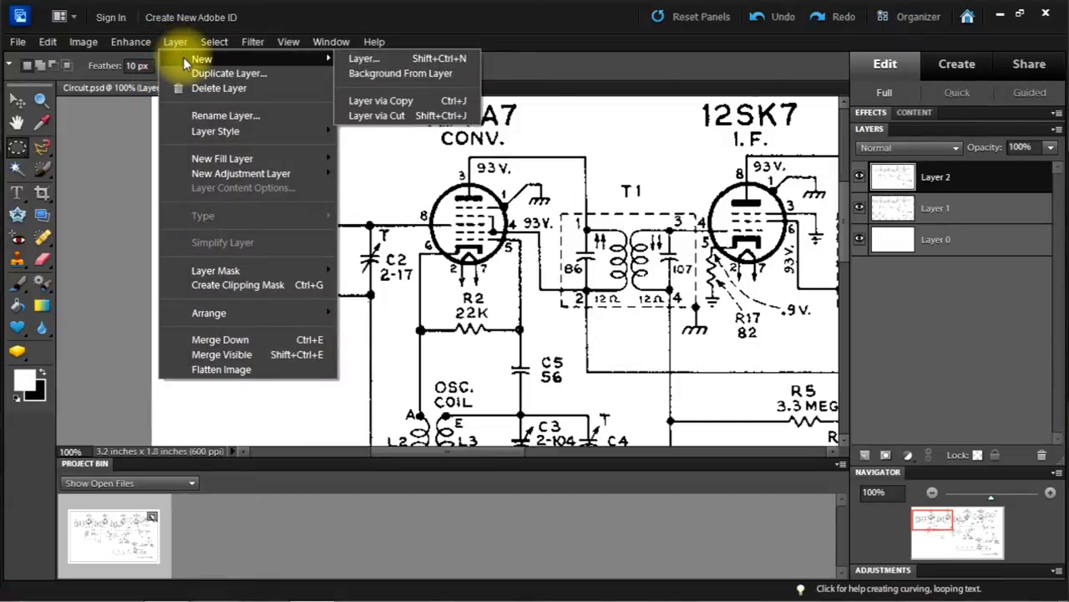
{"action": "left_click", "coordinate": [376, 102]}
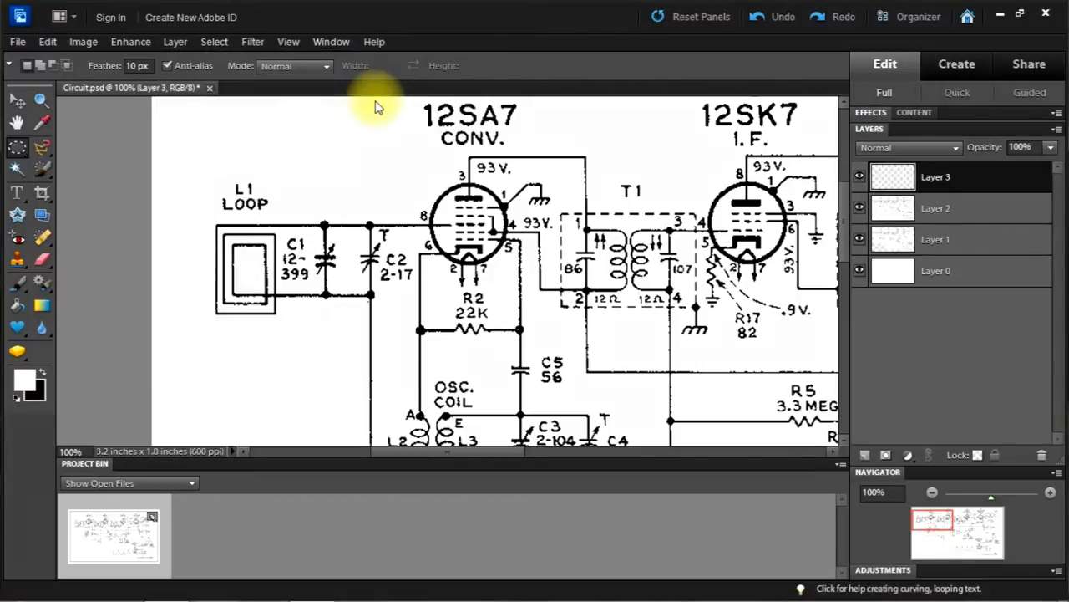
Hide Layer 1, briefly hiding and restoring Layer 2 to check the copied piece
{"action": "left_click", "coordinate": [859, 236]}
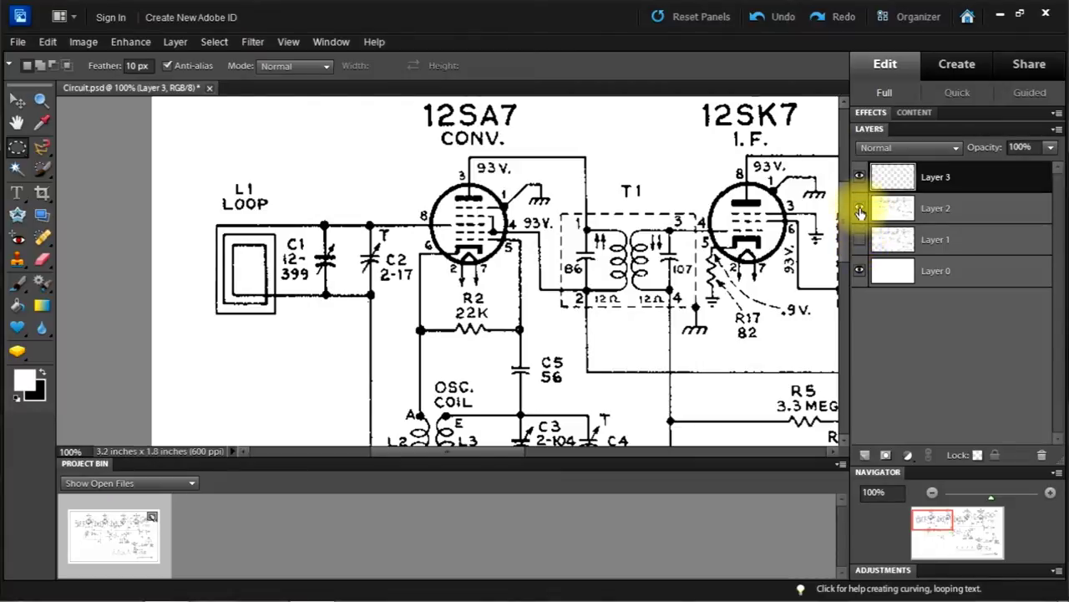
{"action": "left_click", "coordinate": [860, 209]}
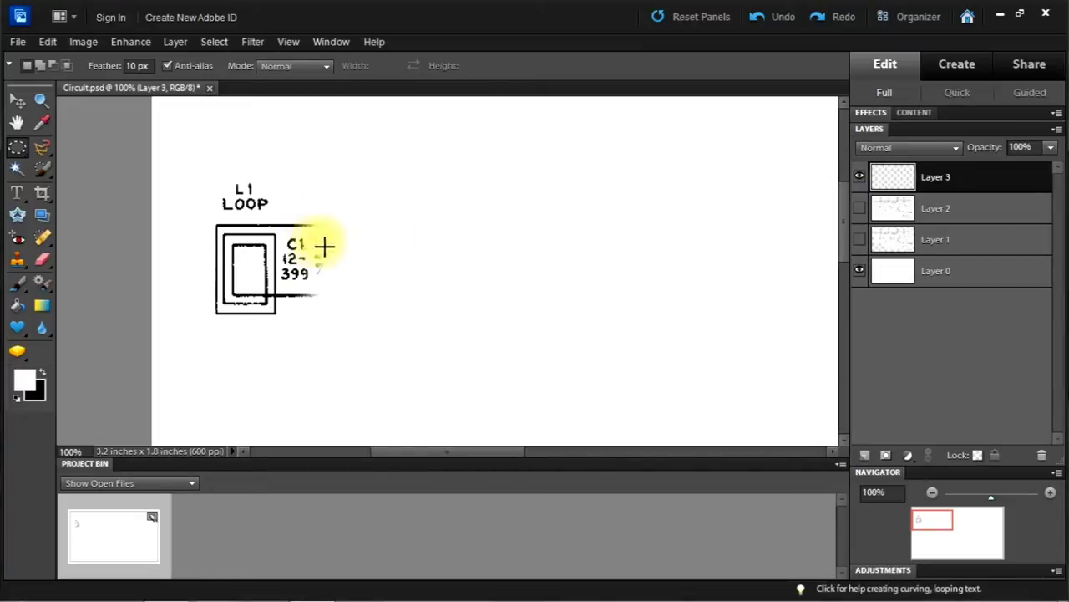
{"action": "left_click", "coordinate": [859, 209]}
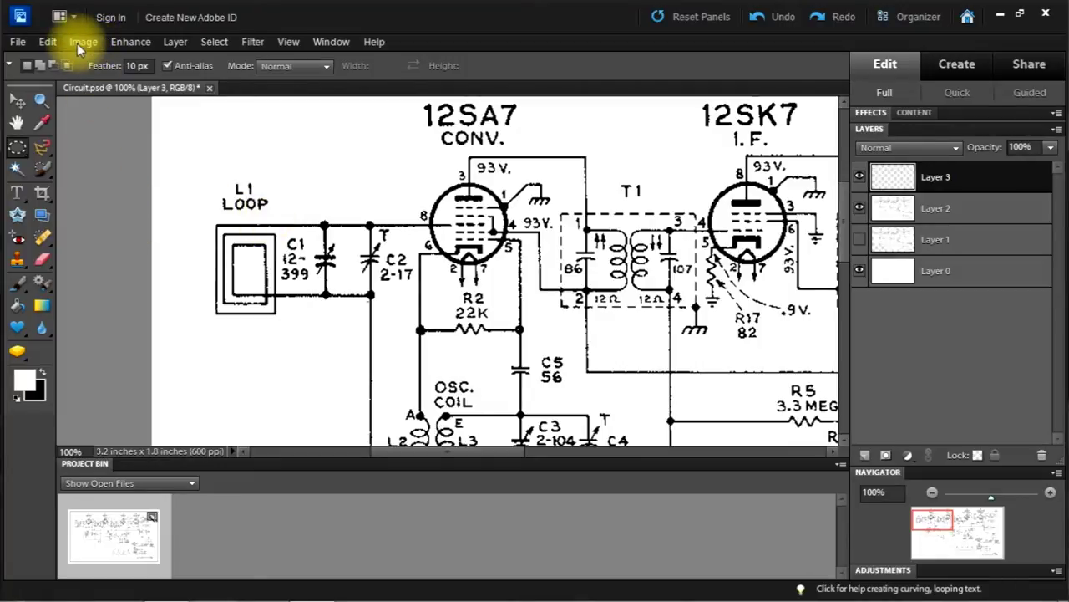
Fill Layer 3's oval with pure blue 0000ff, leaving its opacity at 100%
{"action": "left_click", "coordinate": [47, 42]}
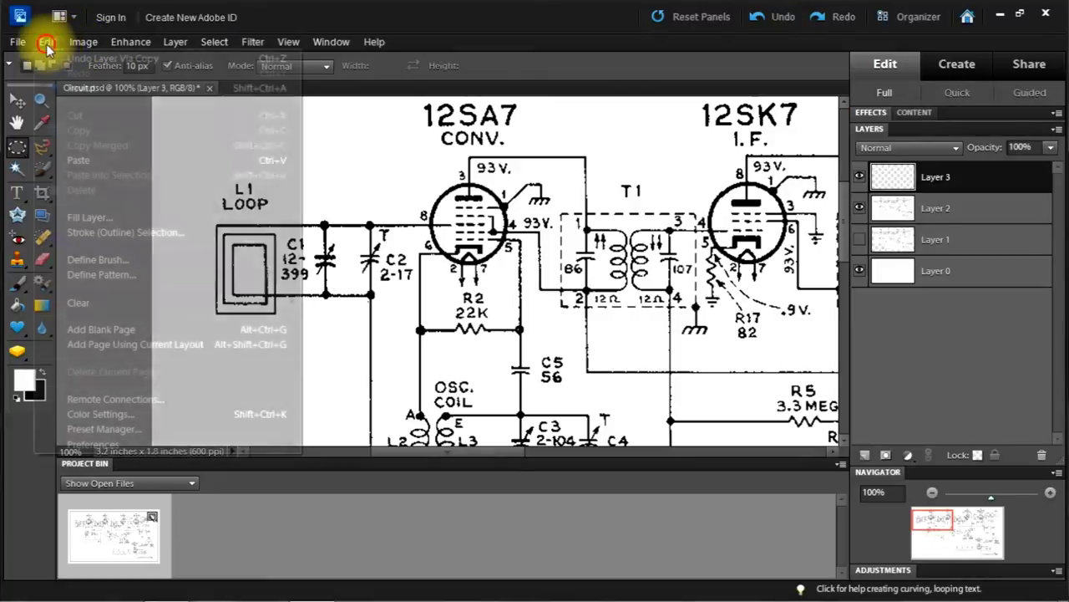
{"action": "left_click", "coordinate": [88, 218]}
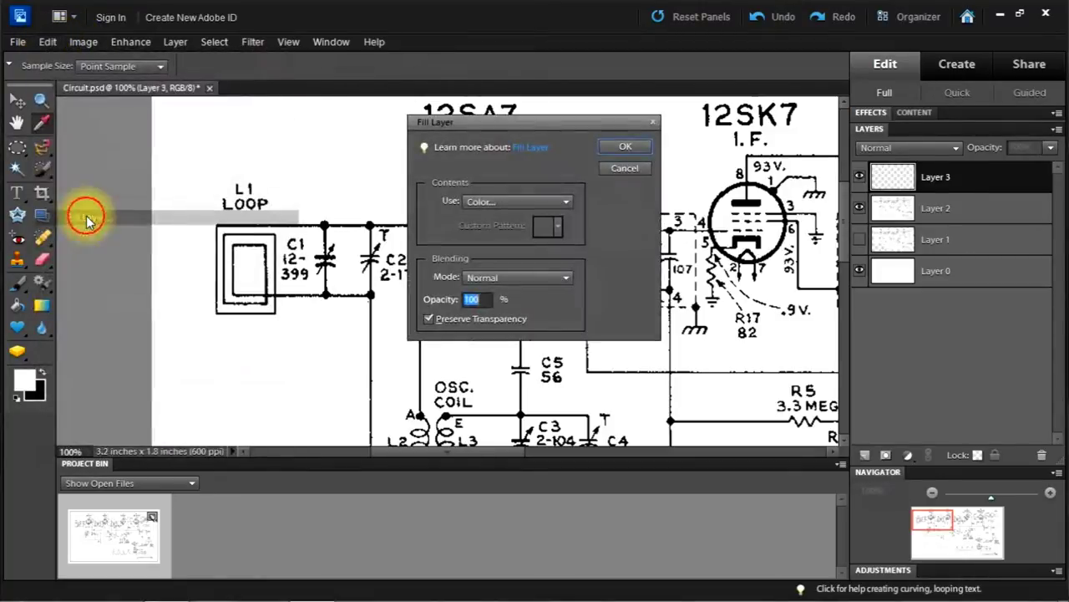
{"action": "left_click", "coordinate": [567, 201]}
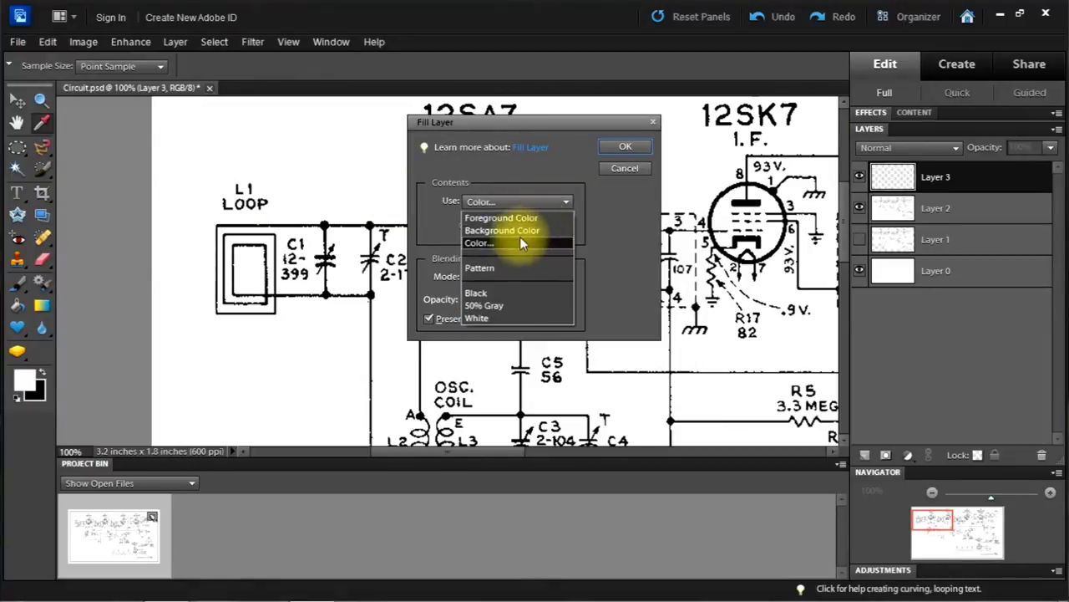
{"action": "left_click", "coordinate": [494, 243]}
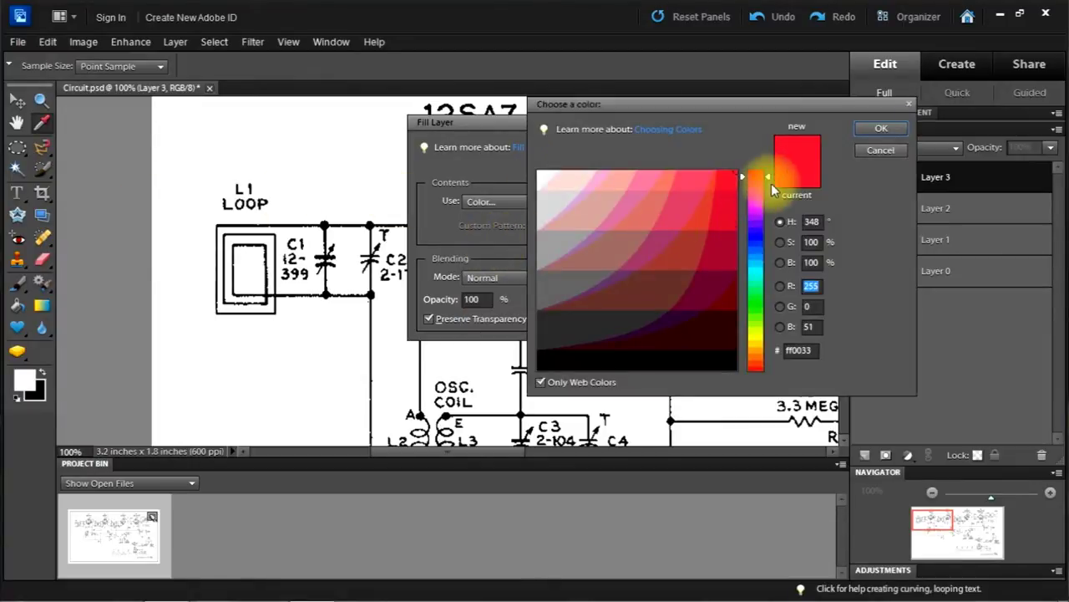
{"action": "left_click_drag", "start_coordinate": [767, 177], "coordinate": [767, 235]}
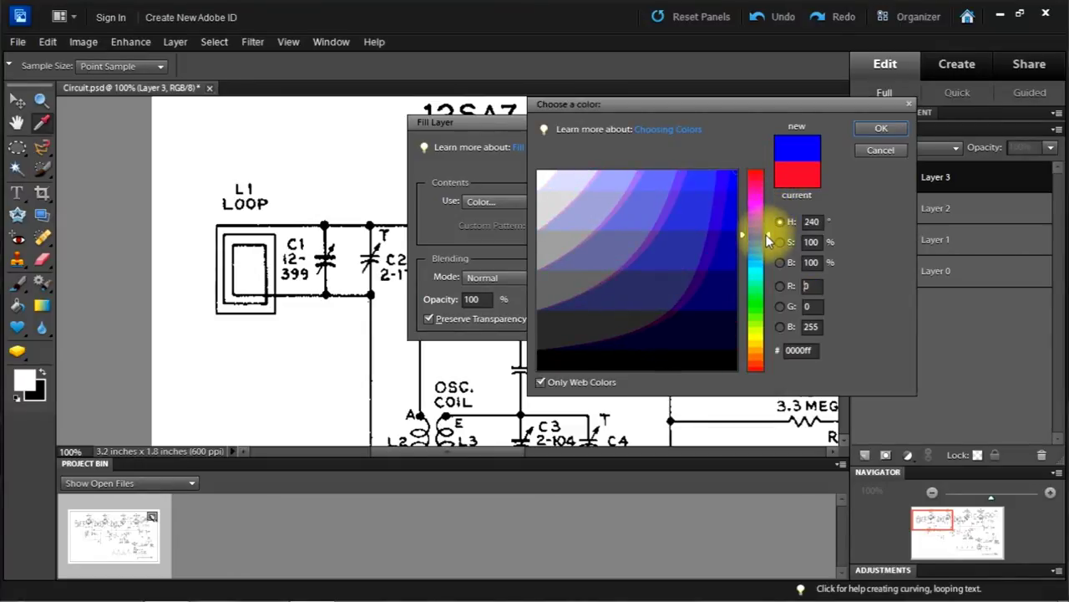
{"action": "left_click", "coordinate": [876, 131]}
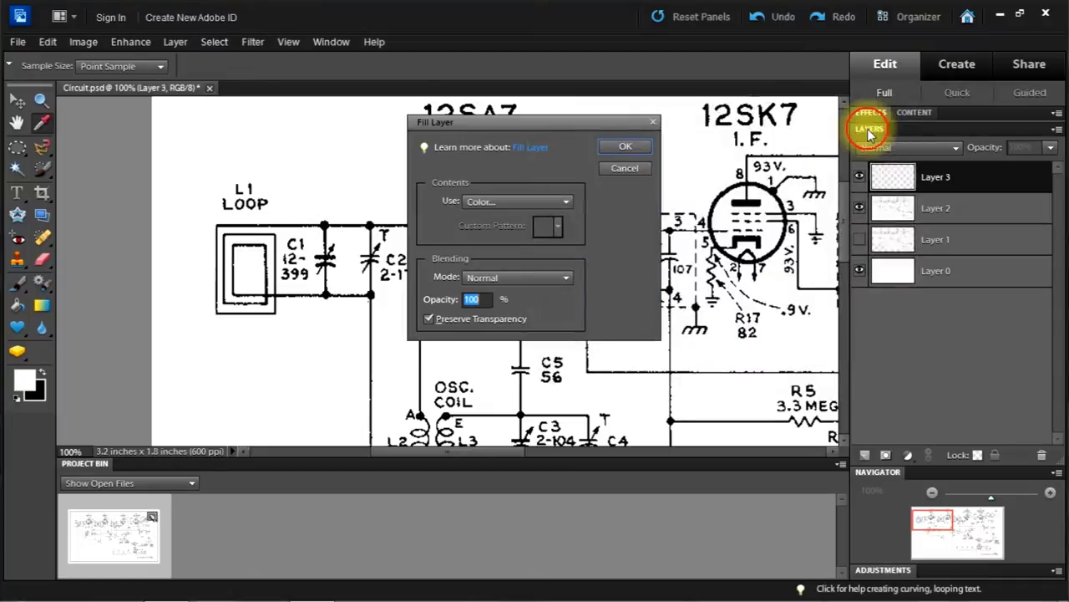
{"action": "left_click", "coordinate": [629, 146]}
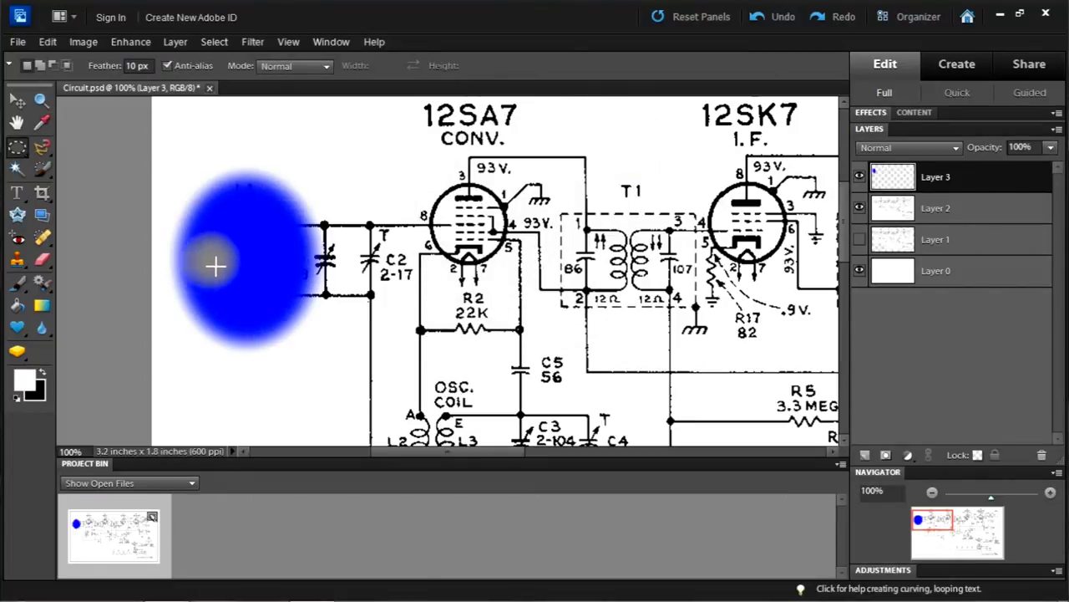
{"action": "left_click", "coordinate": [1050, 147]}
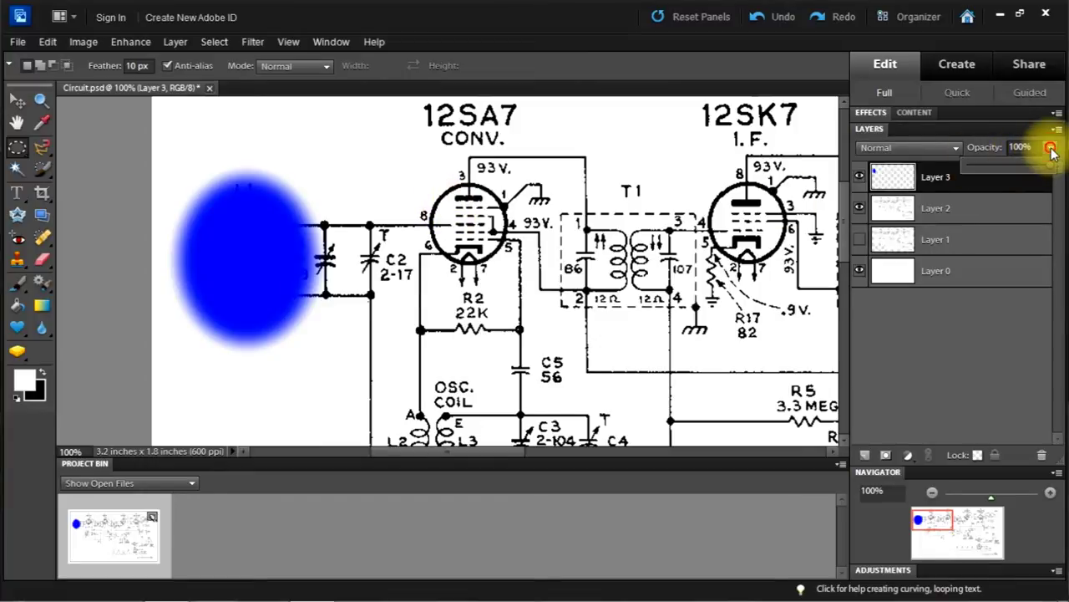
{"action": "mouse_move", "coordinate": [1050, 166]}
{"action": "left_mouse_down"}
{"action": "mouse_move", "coordinate": [1023, 165]}
{"action": "mouse_move", "coordinate": [1057, 167]}
{"action": "left_mouse_up"}
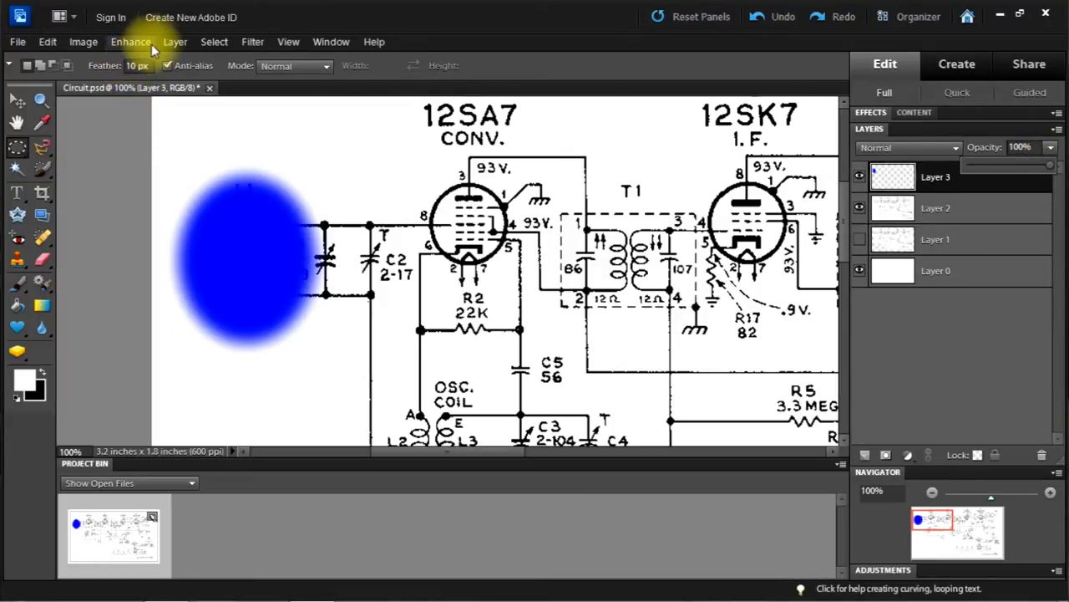
Apply a 41.9-pixel Gaussian Blur to Layer 3's blue oval
{"action": "left_click", "coordinate": [253, 42]}
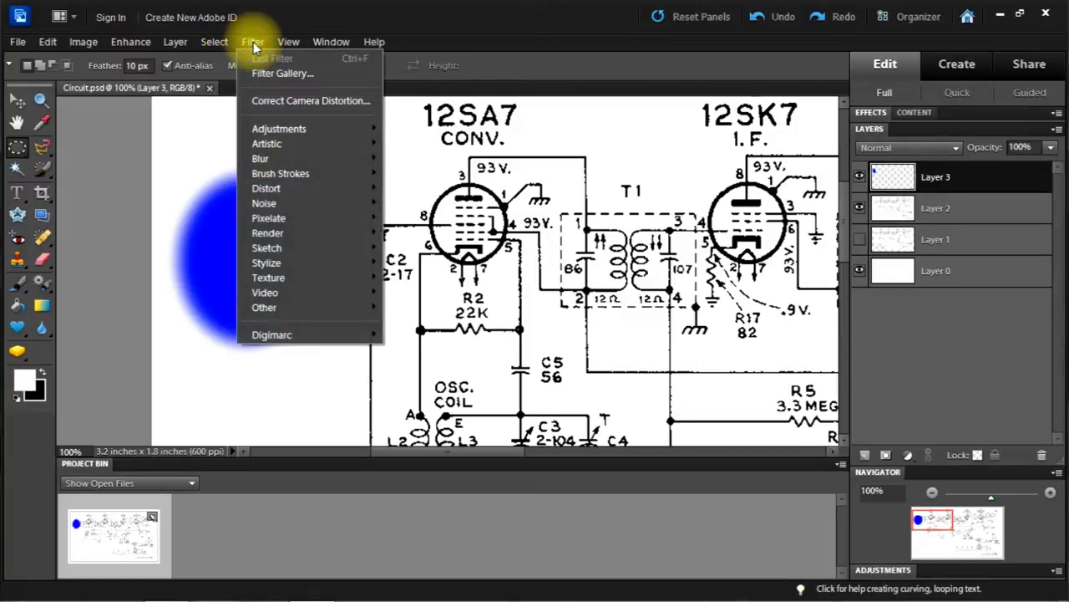
{"action": "mouse_move", "coordinate": [263, 158]}
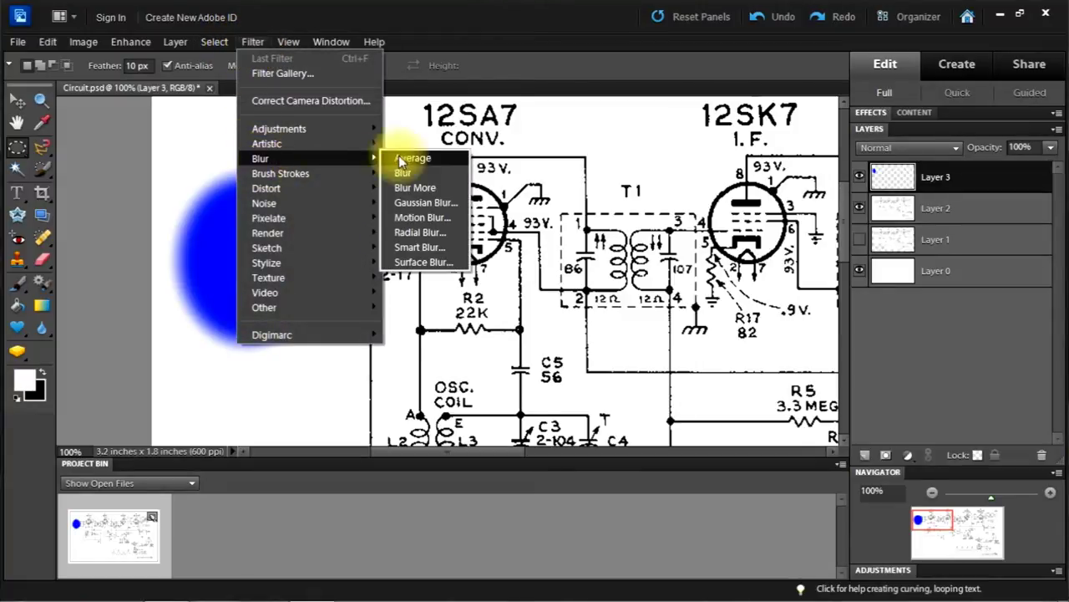
{"action": "left_click", "coordinate": [418, 204]}
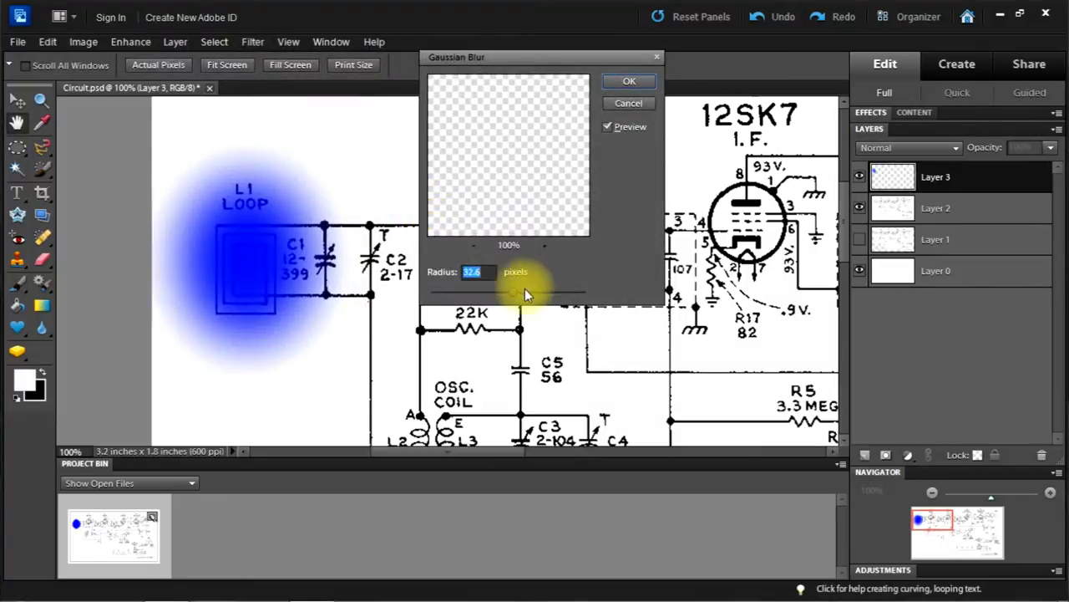
{"action": "mouse_move", "coordinate": [513, 292]}
{"action": "left_mouse_down"}
{"action": "mouse_move", "coordinate": [471, 290]}
{"action": "mouse_move", "coordinate": [521, 288]}
{"action": "left_mouse_up"}
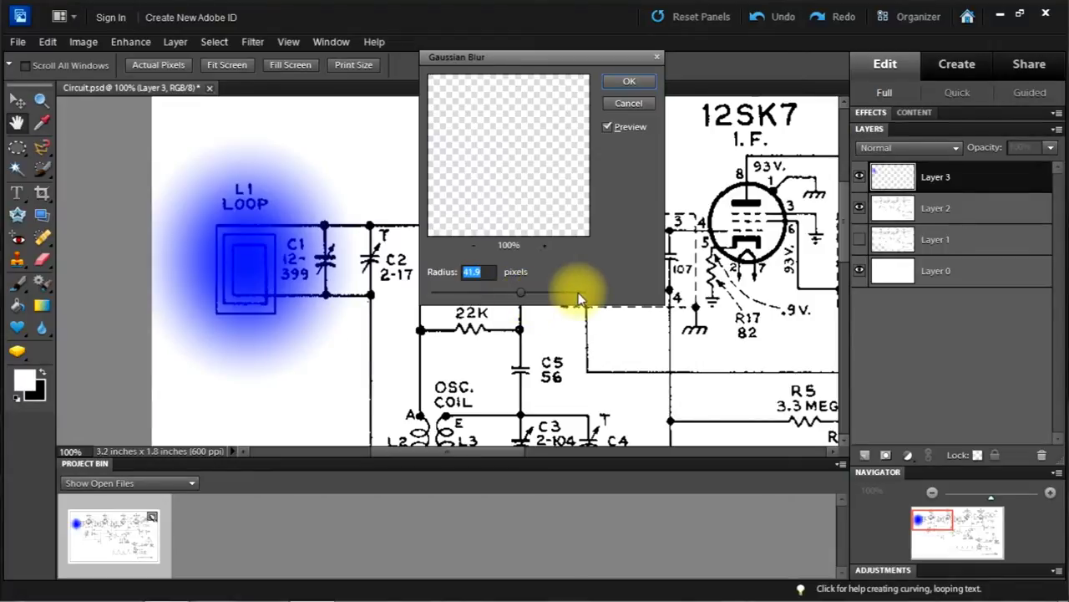
{"action": "left_click", "coordinate": [629, 82]}
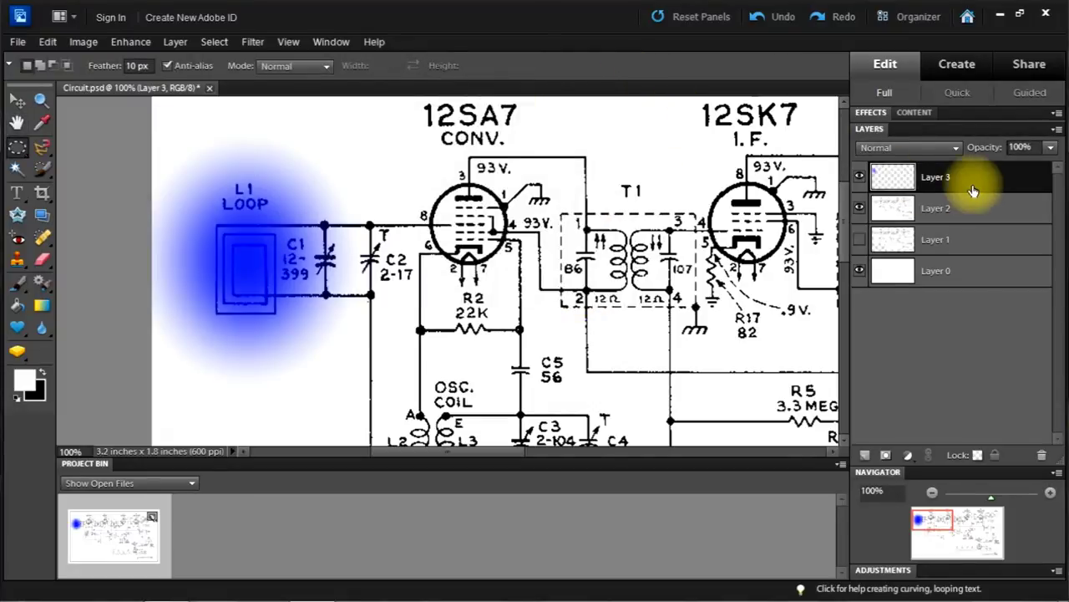
Toggle Layer 3's blue glow to compare, leave it hidden, and select Layer 2
{"action": "left_click", "coordinate": [859, 180]}
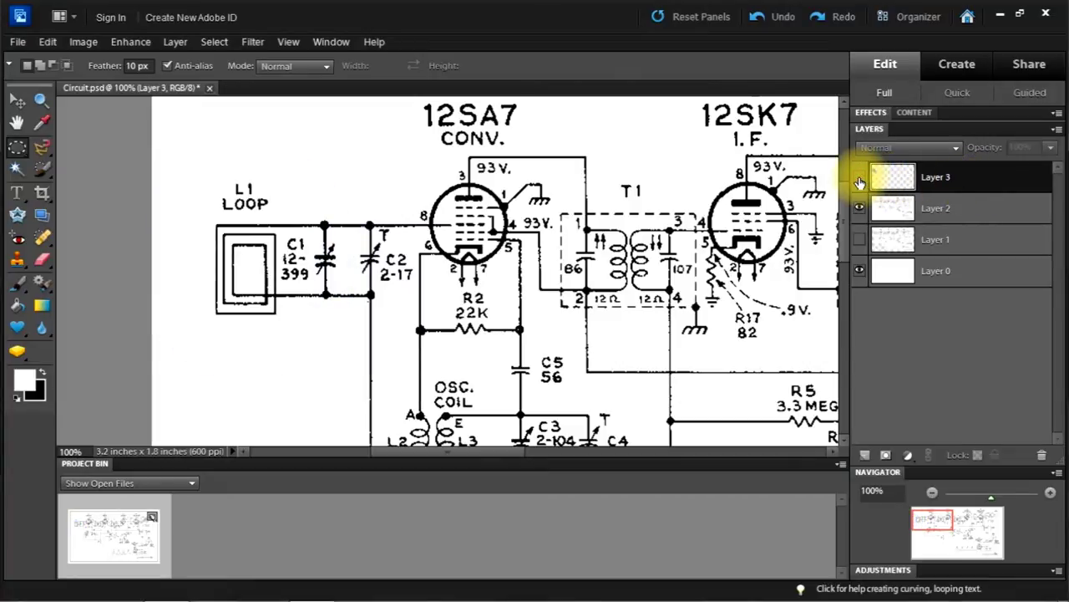
{"action": "left_click", "coordinate": [860, 180]}
{"action": "left_click", "coordinate": [859, 180]}
{"action": "left_click", "coordinate": [860, 181]}
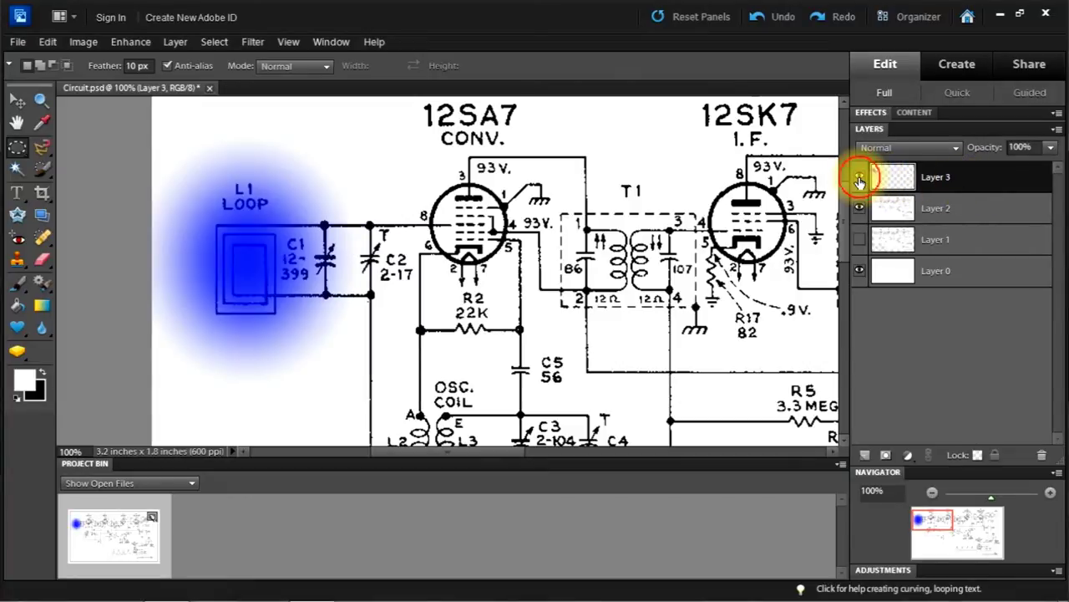
{"action": "left_click", "coordinate": [860, 182]}
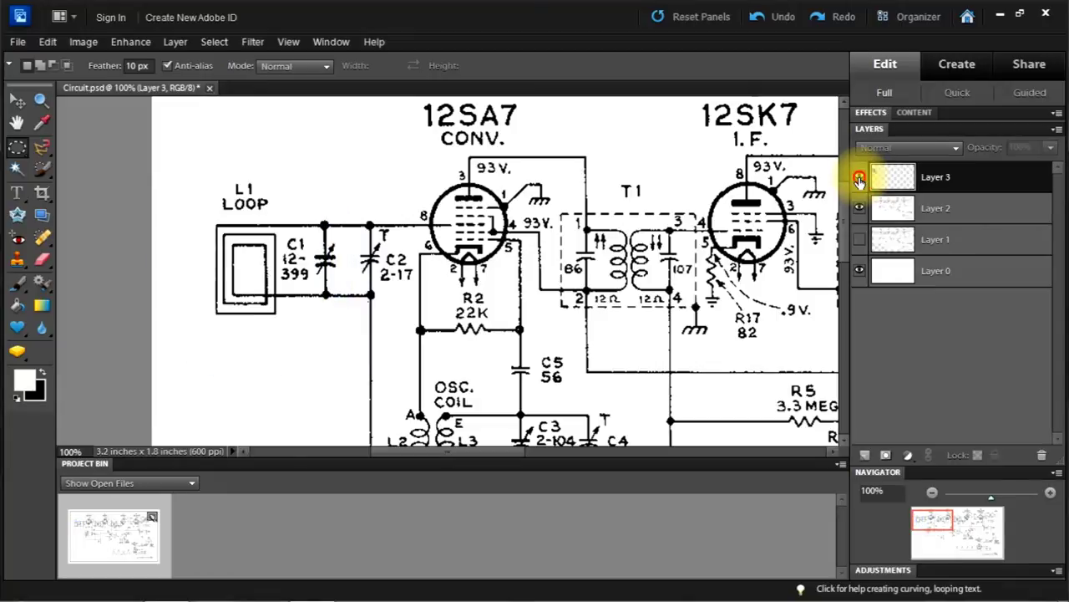
{"action": "left_click", "coordinate": [860, 182]}
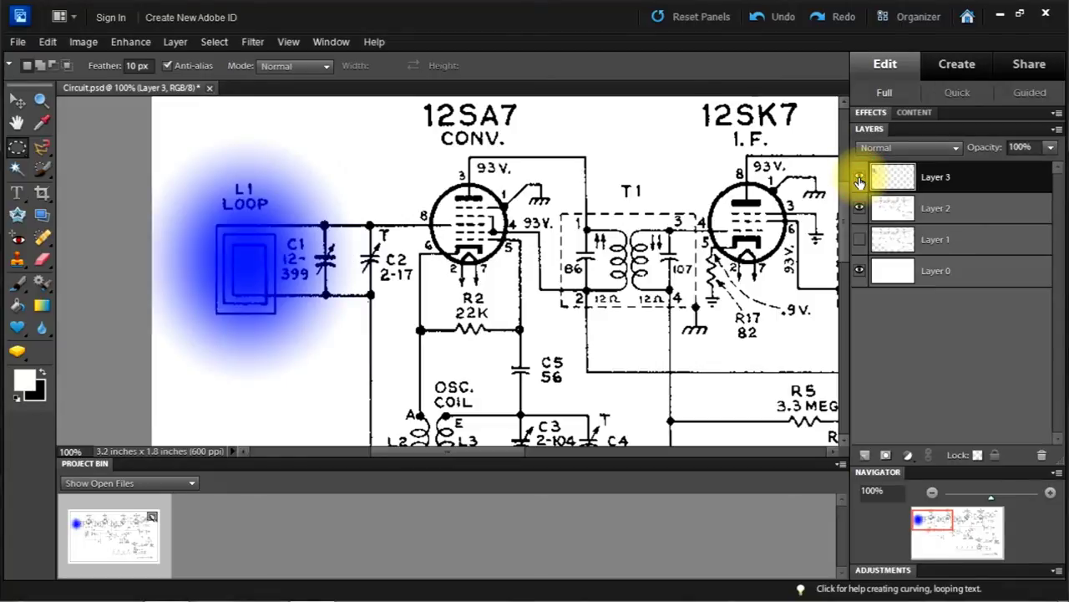
{"action": "left_click", "coordinate": [860, 181]}
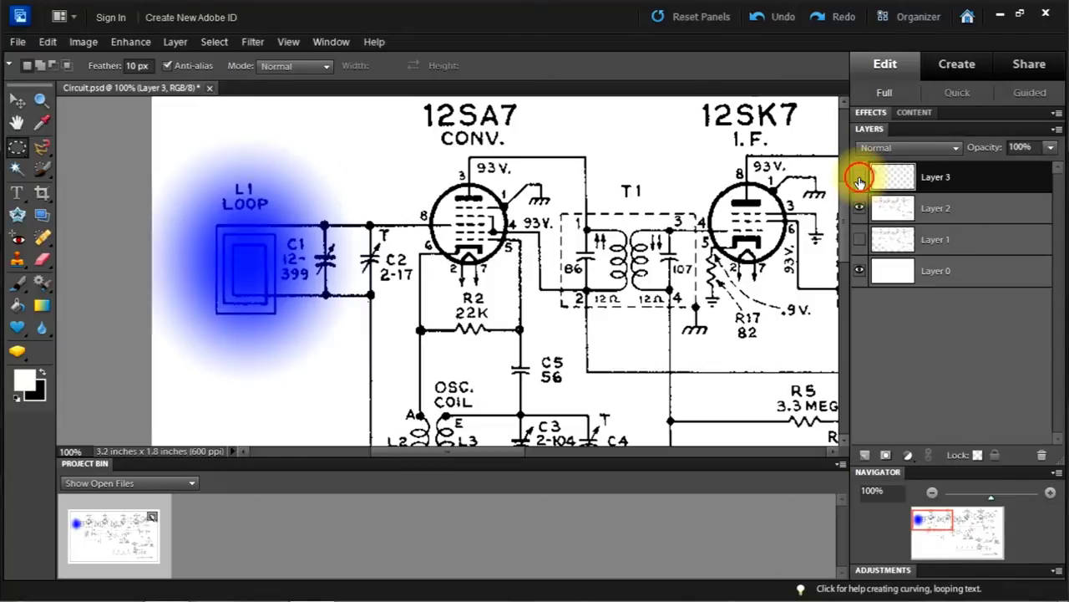
{"action": "left_click", "coordinate": [946, 210]}
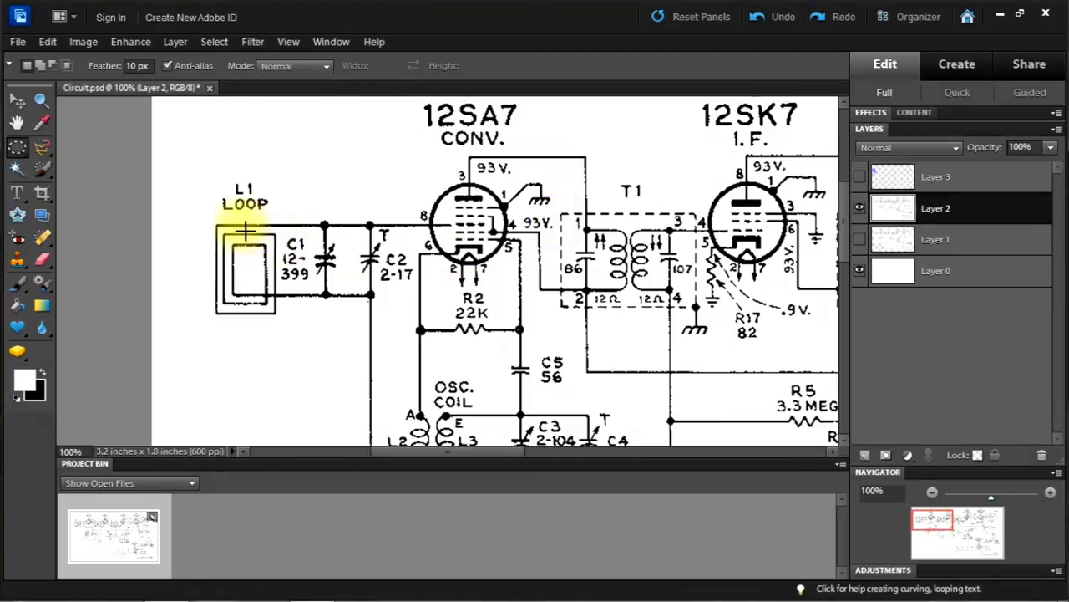
Zoom to 200% and draw a thin rectangular selection along the antenna input wire
{"action": "left_click", "coordinate": [1050, 493]}
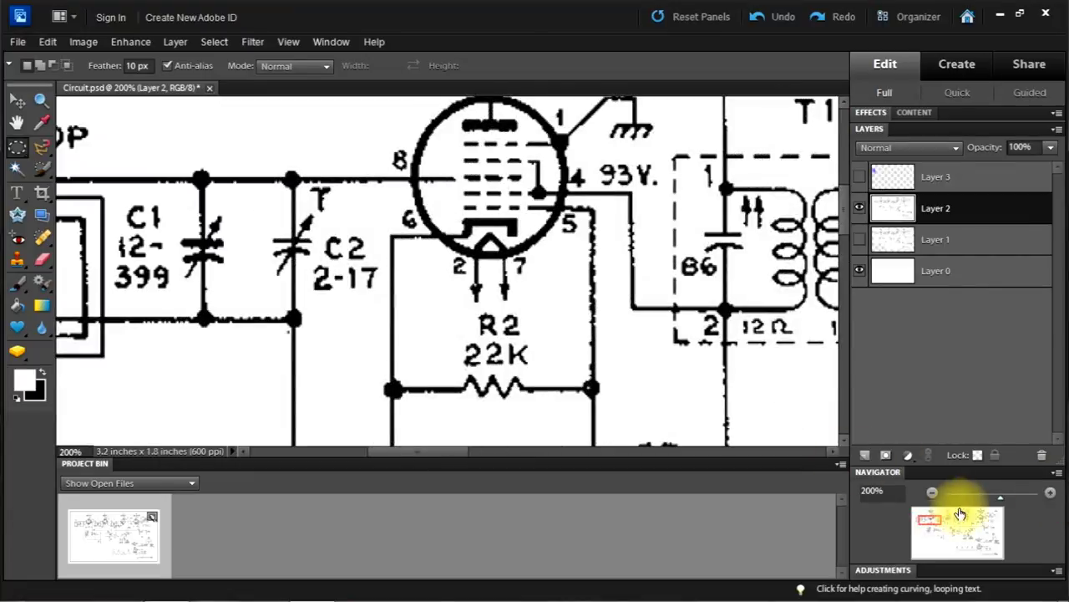
{"action": "left_click_drag", "start_coordinate": [933, 521], "coordinate": [928, 519]}
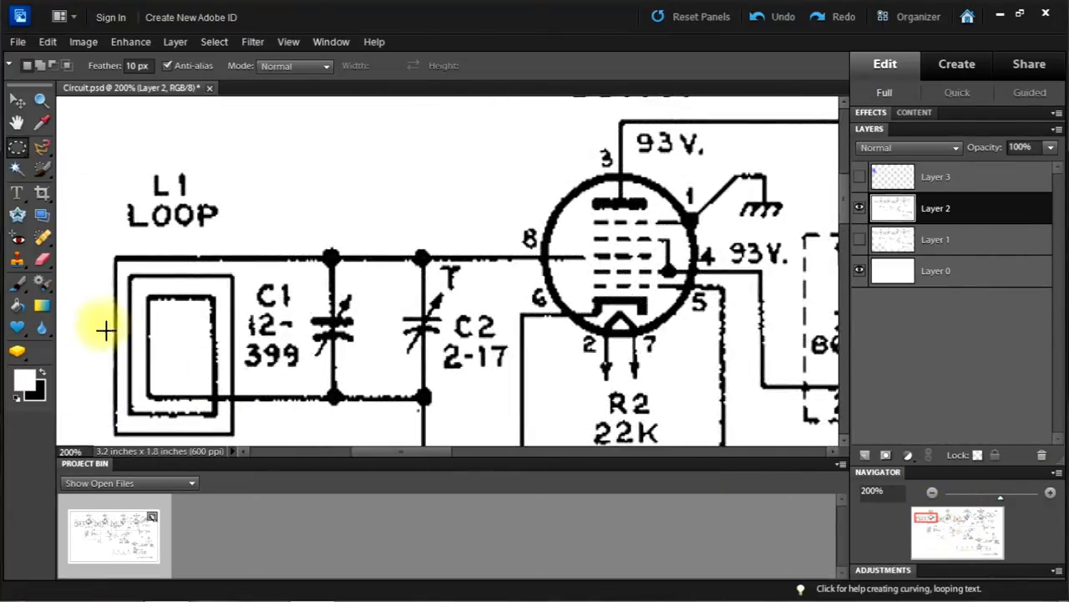
{"action": "left_click", "coordinate": [16, 148]}
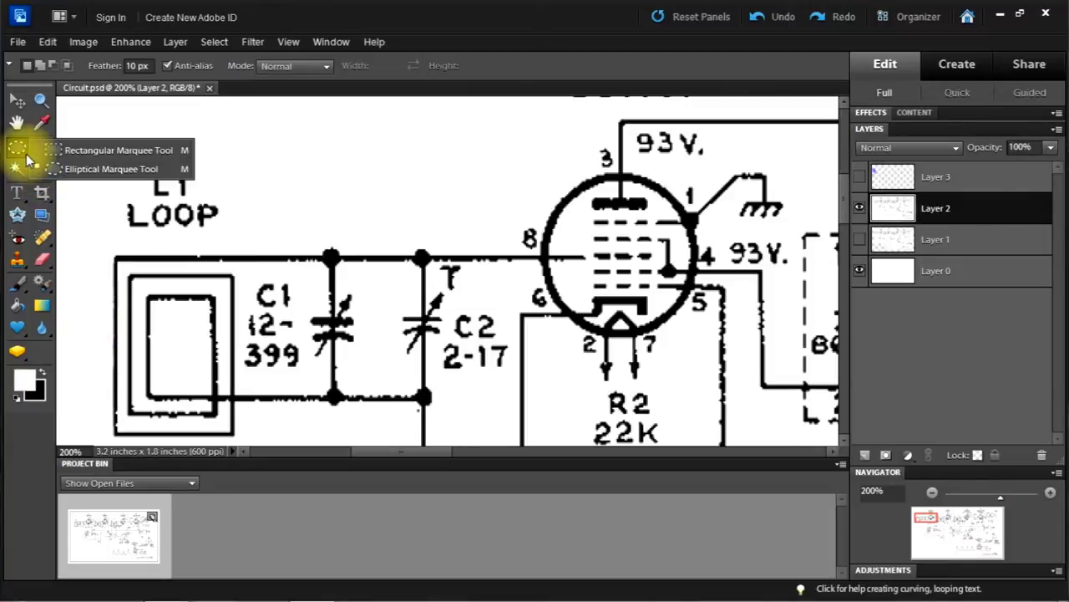
{"action": "left_click", "coordinate": [70, 152]}
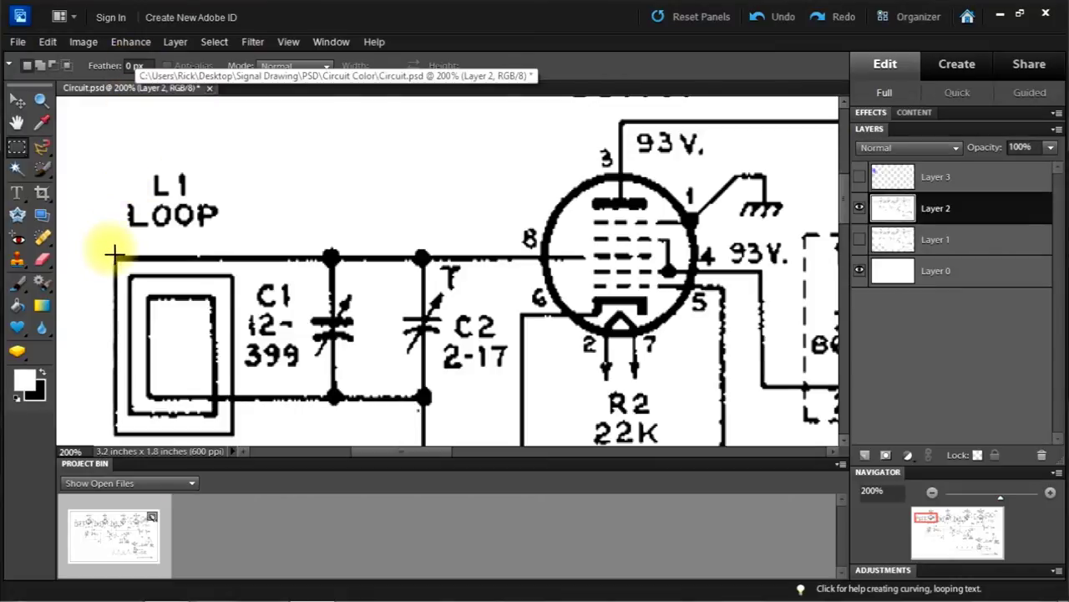
{"action": "left_click_drag", "start_coordinate": [111, 254], "coordinate": [138, 266]}
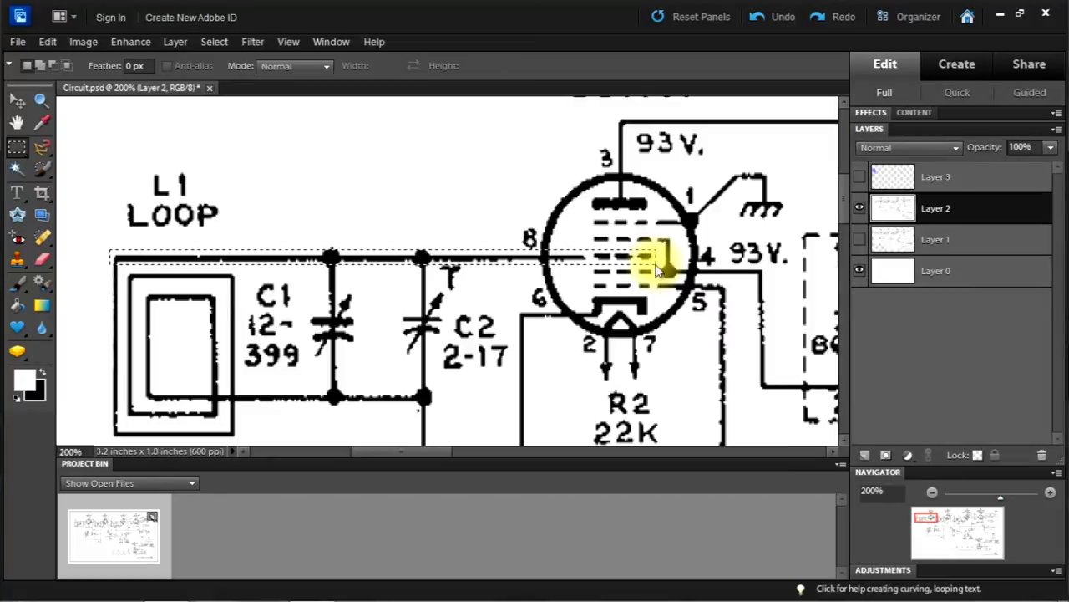
{"action": "left_click", "coordinate": [175, 43]}
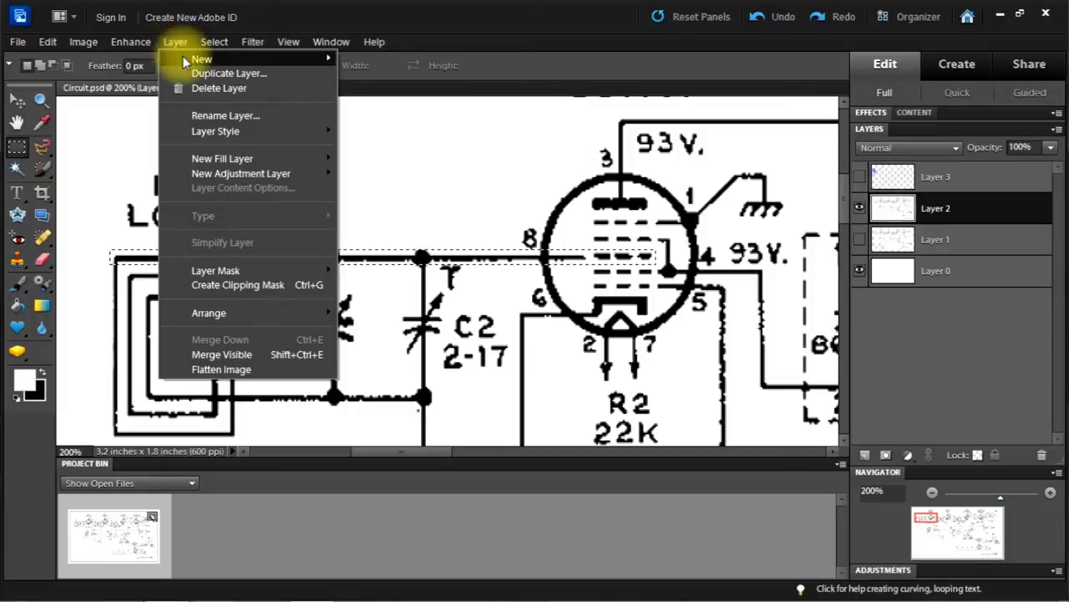
Copy the selected input-wire strip from Layer 2 onto a new Layer 4
{"action": "mouse_move", "coordinate": [186, 60]}
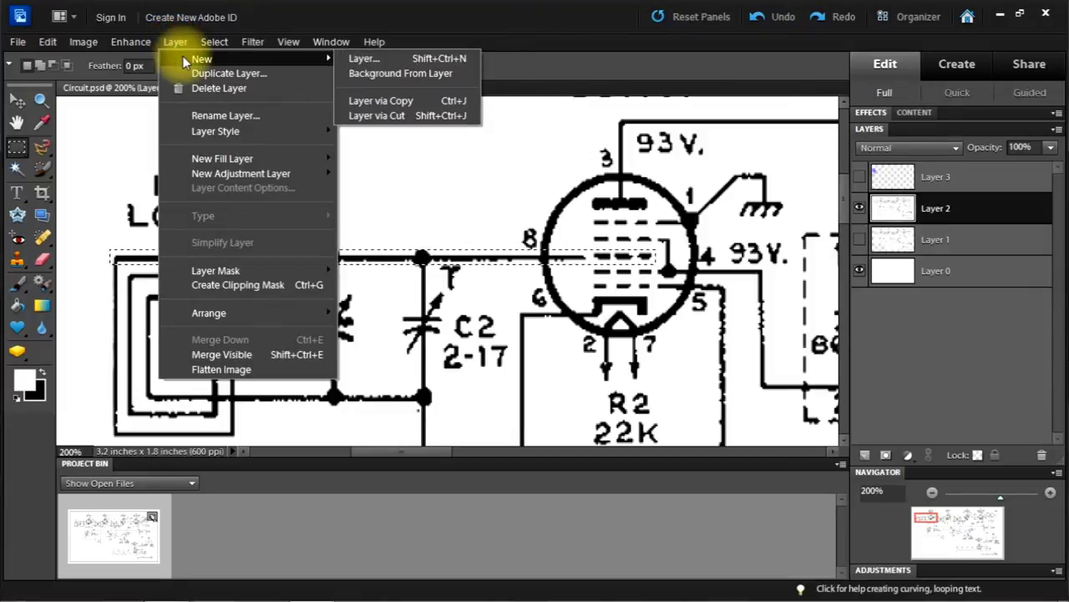
{"action": "left_click", "coordinate": [393, 105]}
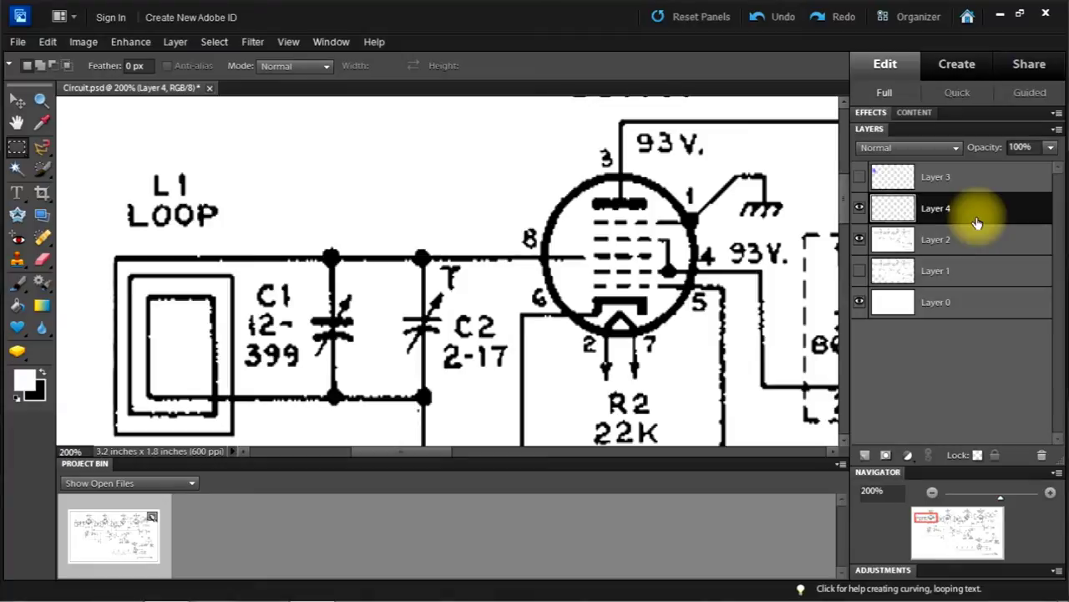
Add a Levels 1 adjustment layer clipped to Layer 4, with default 0/1.00/255 levels
{"action": "left_click", "coordinate": [909, 456]}
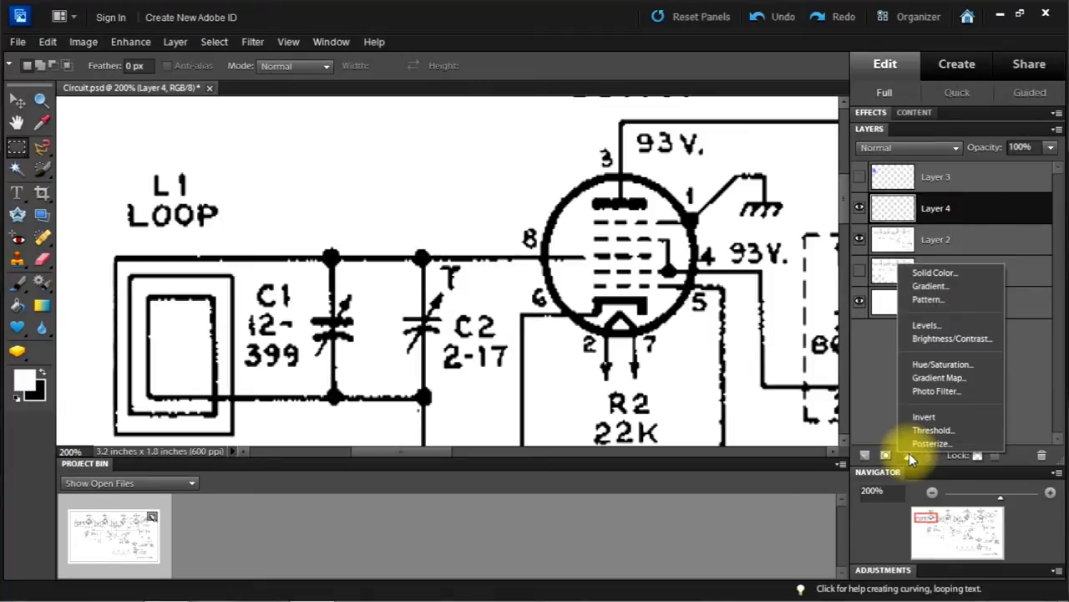
{"action": "left_click", "coordinate": [924, 325]}
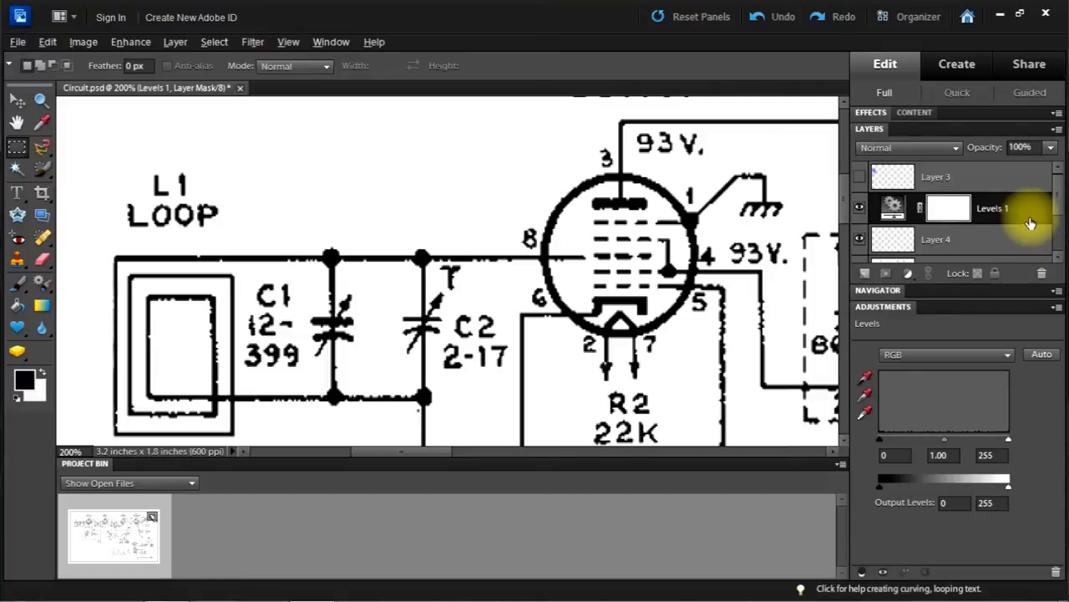
{"action": "left_click_drag", "start_coordinate": [1034, 219], "coordinate": [1039, 222]}
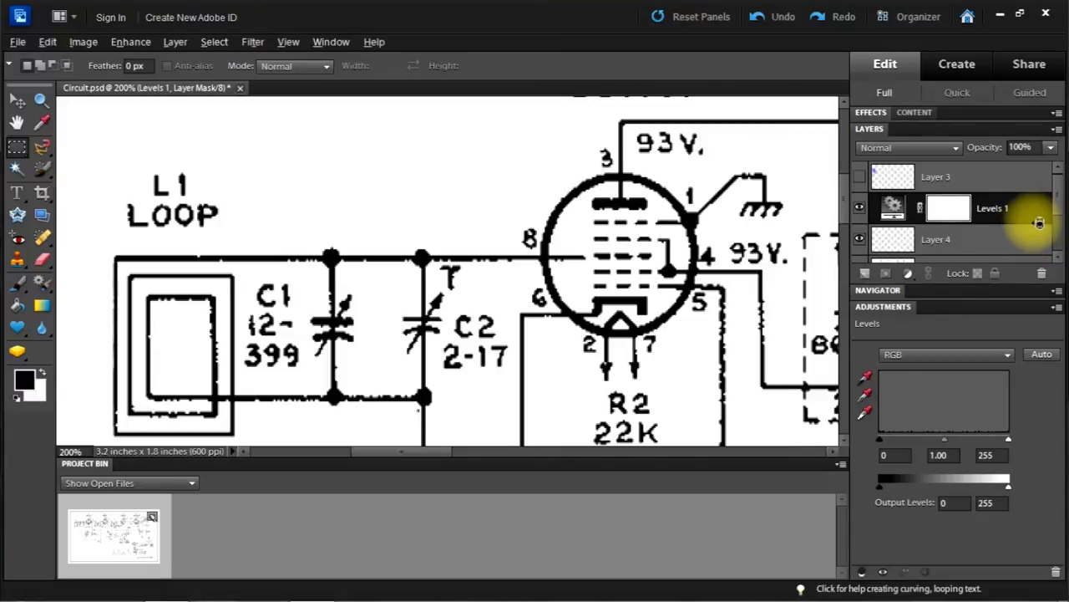
{"action": "left_click", "coordinate": [1037, 223], "text": "alt"}
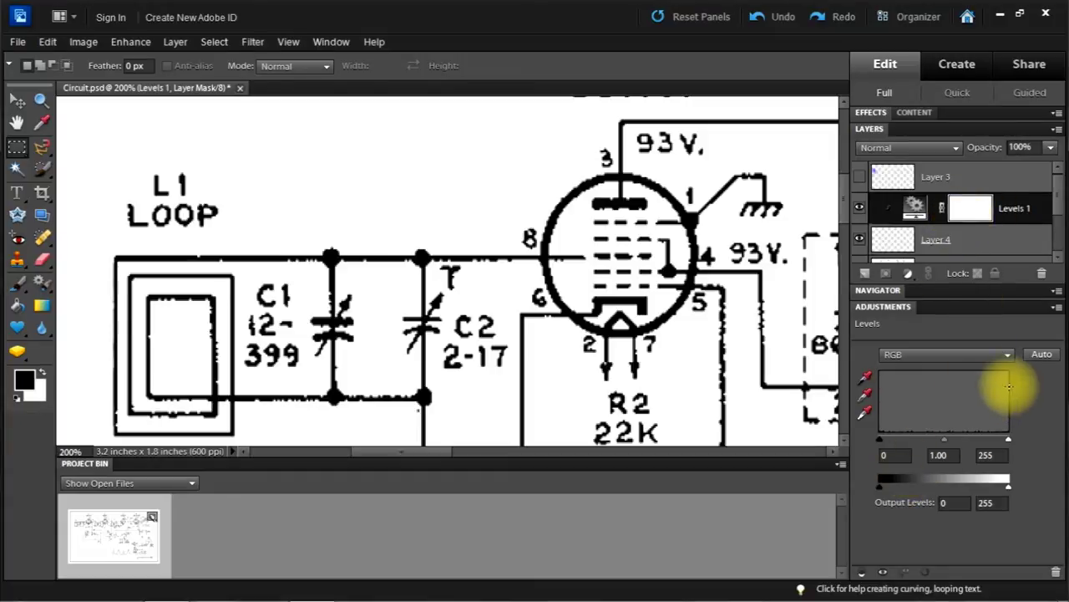
In the Levels Blue channel, set the output black level to 255 so the antenna wire turns bright blue
{"action": "left_click", "coordinate": [1008, 356]}
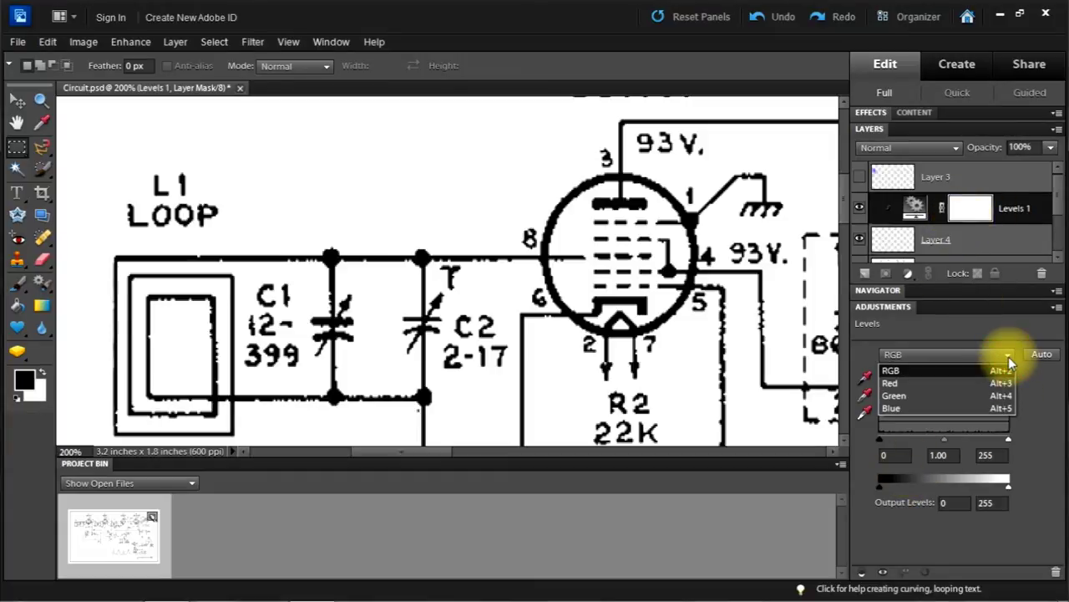
{"action": "left_click", "coordinate": [924, 408]}
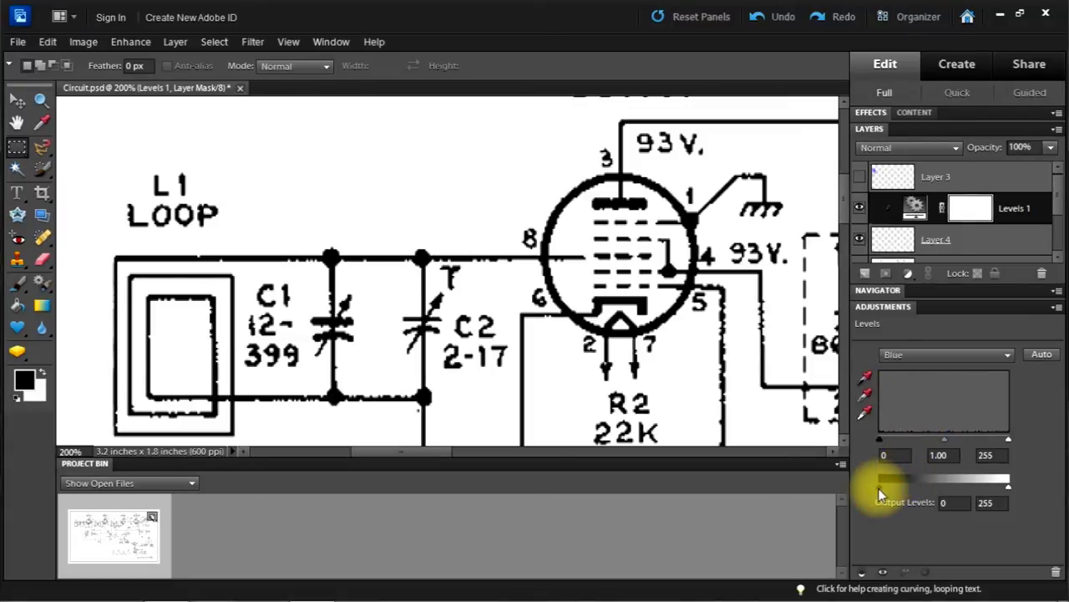
{"action": "left_click_drag", "start_coordinate": [878, 488], "coordinate": [898, 488]}
{"action": "left_click_drag", "start_coordinate": [962, 494], "coordinate": [1009, 497]}
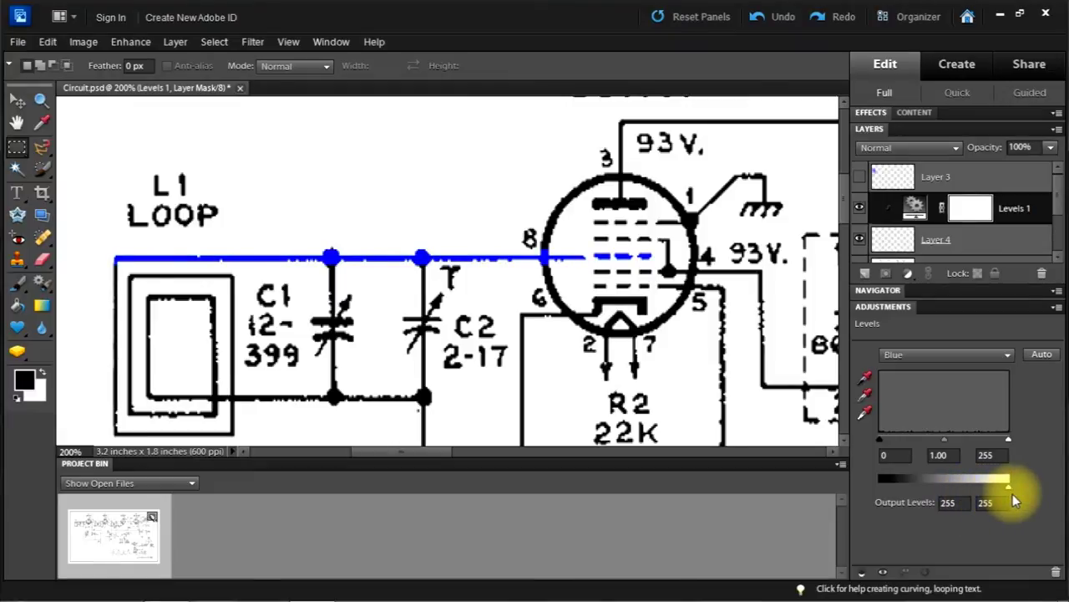
{"action": "left_click_drag", "start_coordinate": [1012, 493], "coordinate": [873, 499]}
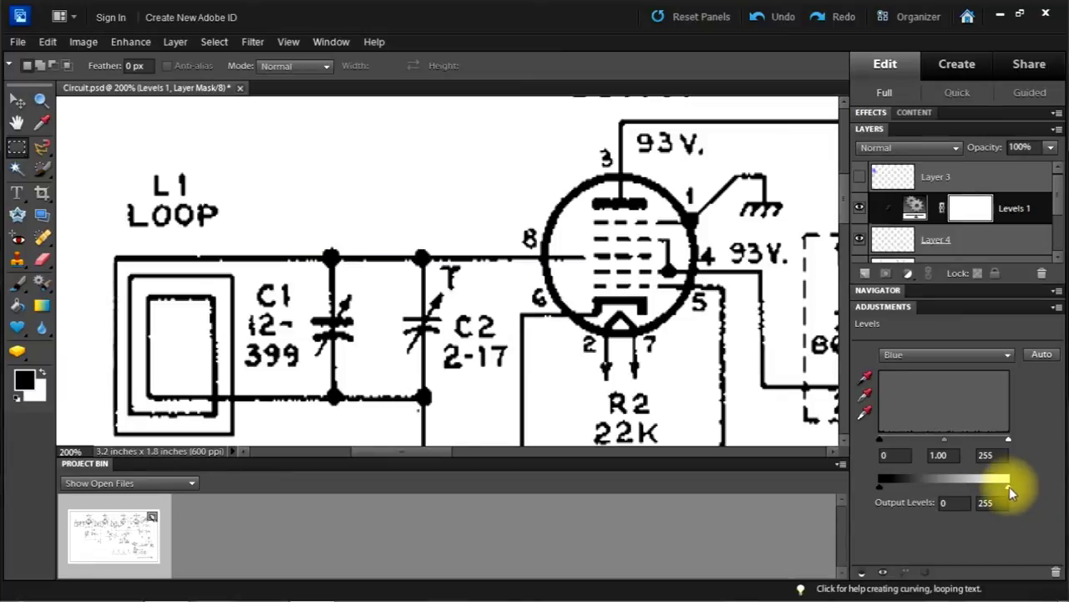
{"action": "left_click_drag", "start_coordinate": [1009, 490], "coordinate": [997, 493]}
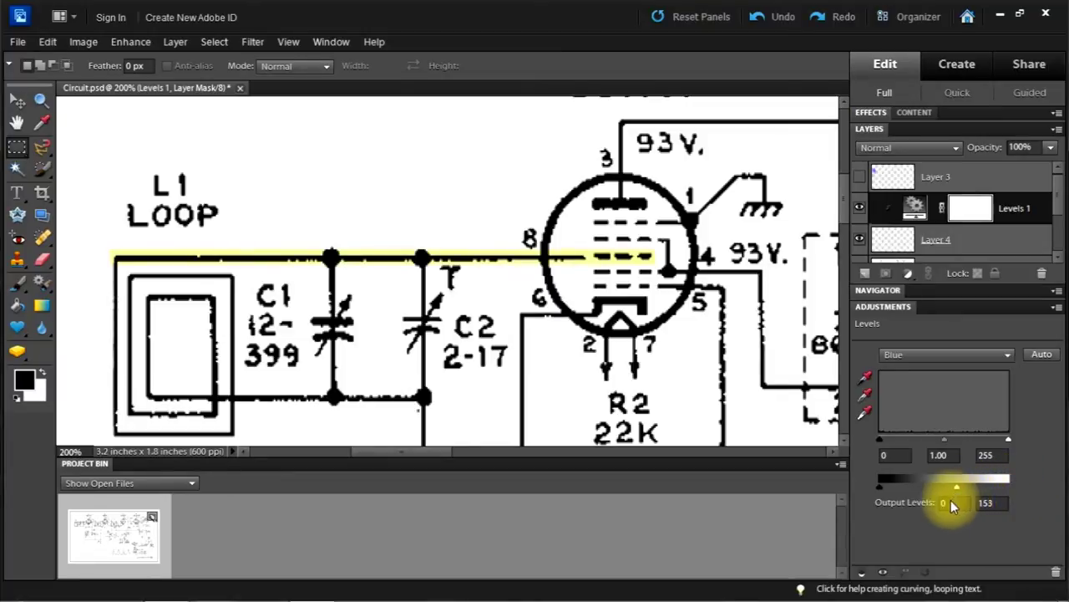
{"action": "left_click_drag", "start_coordinate": [925, 502], "coordinate": [879, 503]}
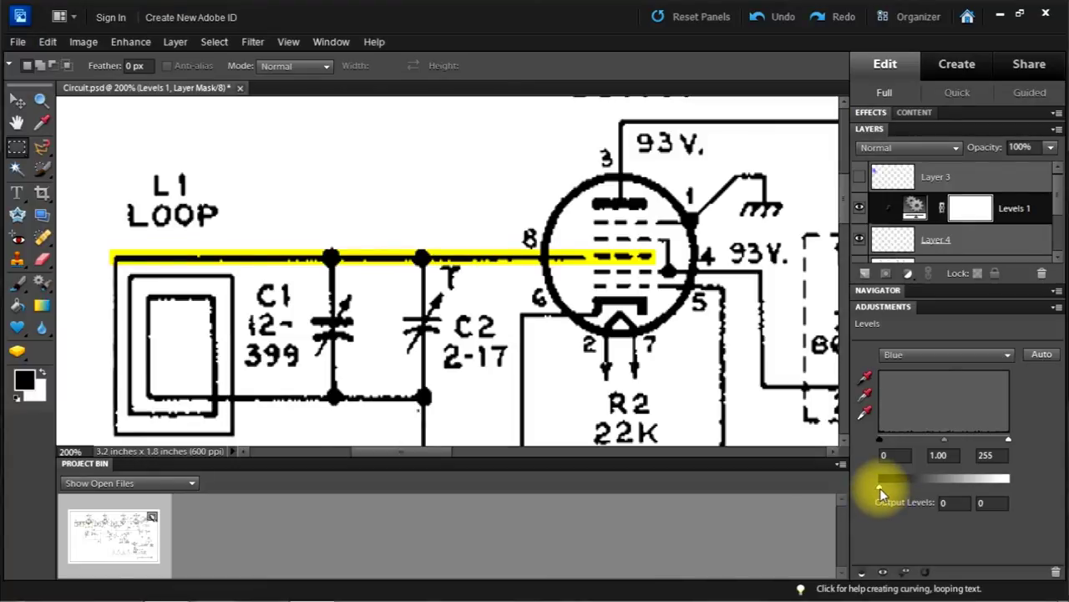
{"action": "left_click_drag", "start_coordinate": [879, 488], "coordinate": [1019, 491]}
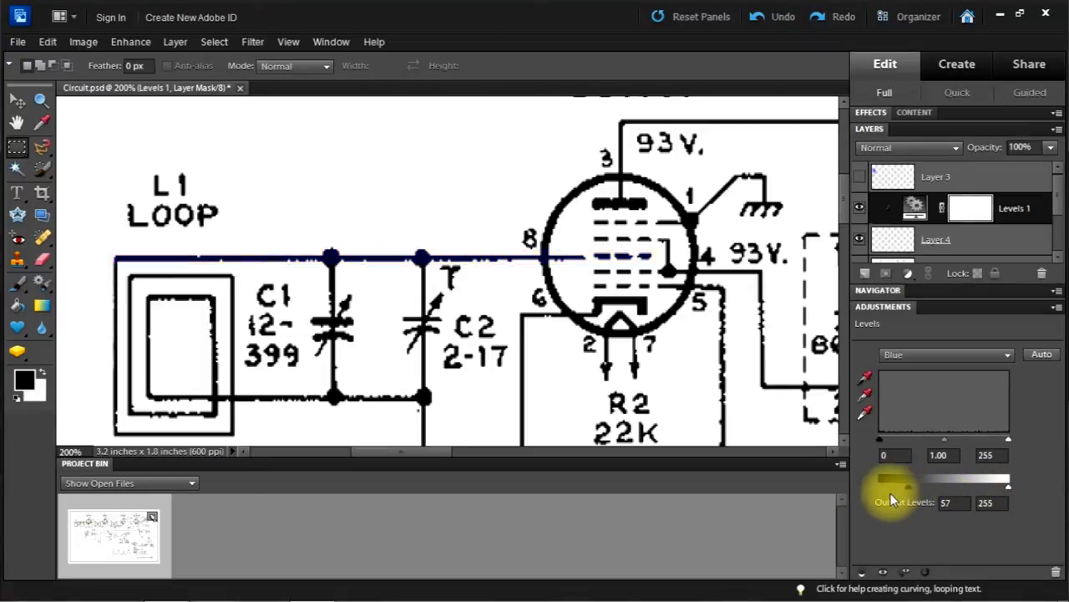
{"action": "left_click_drag", "start_coordinate": [909, 488], "coordinate": [1021, 491]}
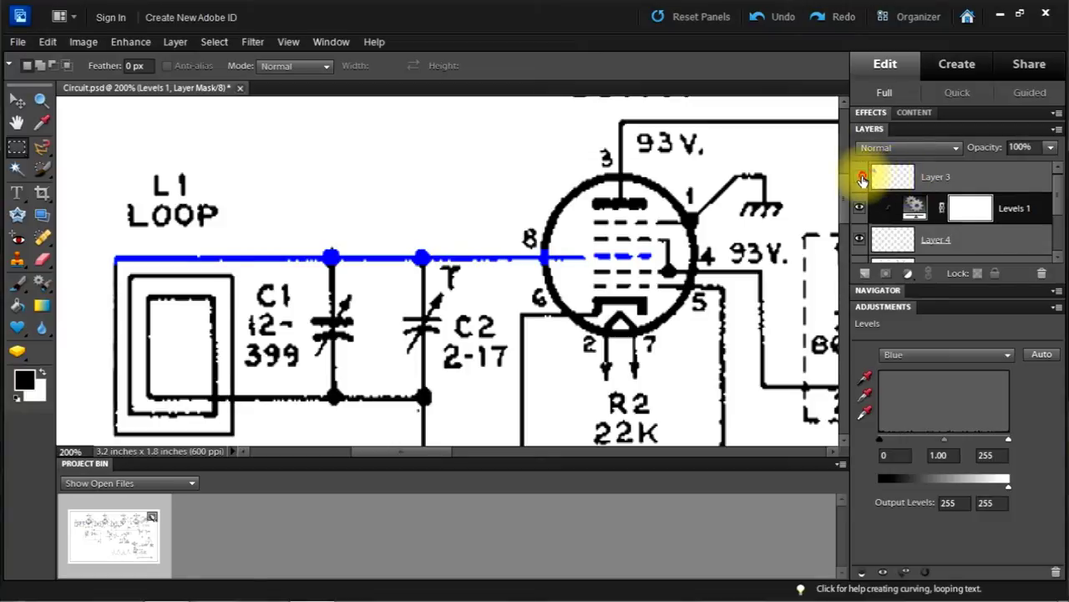
{"action": "left_click", "coordinate": [861, 178]}
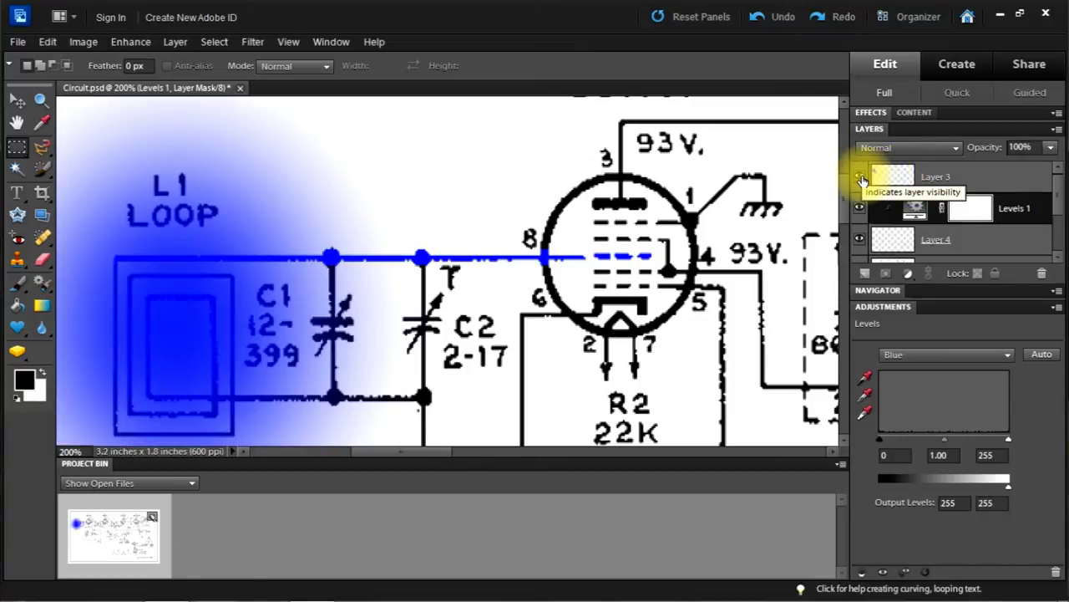
{"action": "left_click", "coordinate": [860, 178]}
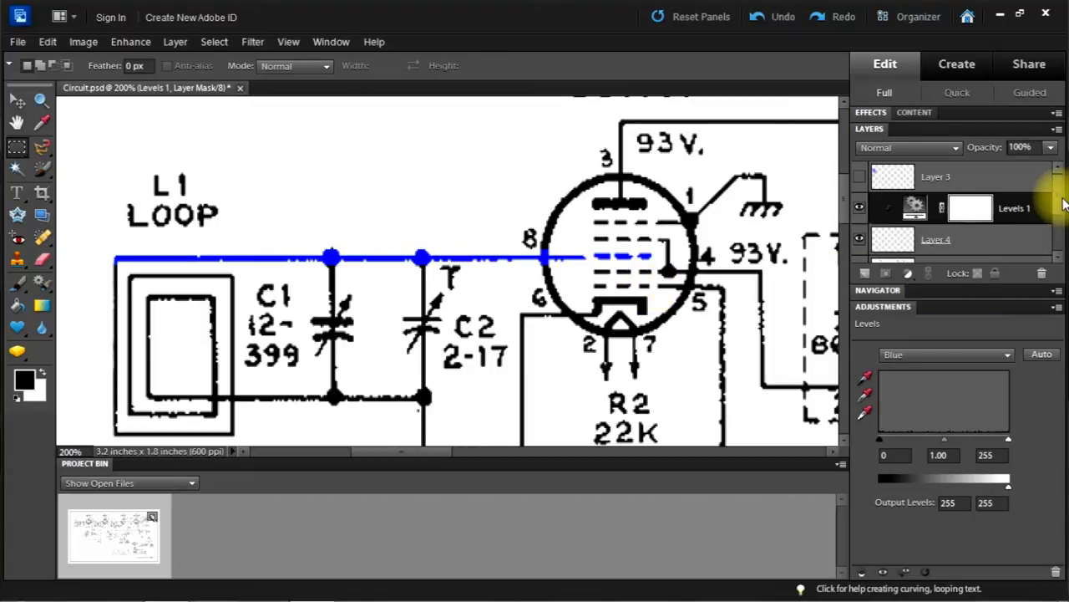
{"action": "scroll", "coordinate": [1065, 213], "scroll_direction": "down", "scroll_amount": 3}
Make Layer 2 the active layer and hide the blue antenna line layer
{"action": "scroll", "coordinate": [1057, 227], "scroll_direction": "down", "scroll_amount": 1}
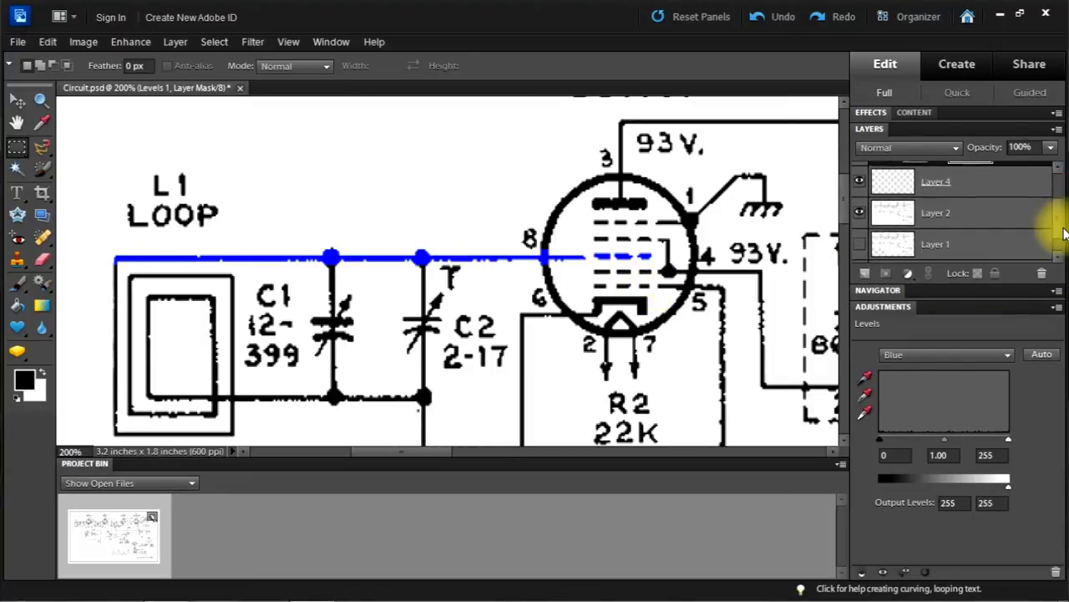
{"action": "left_click", "coordinate": [942, 213]}
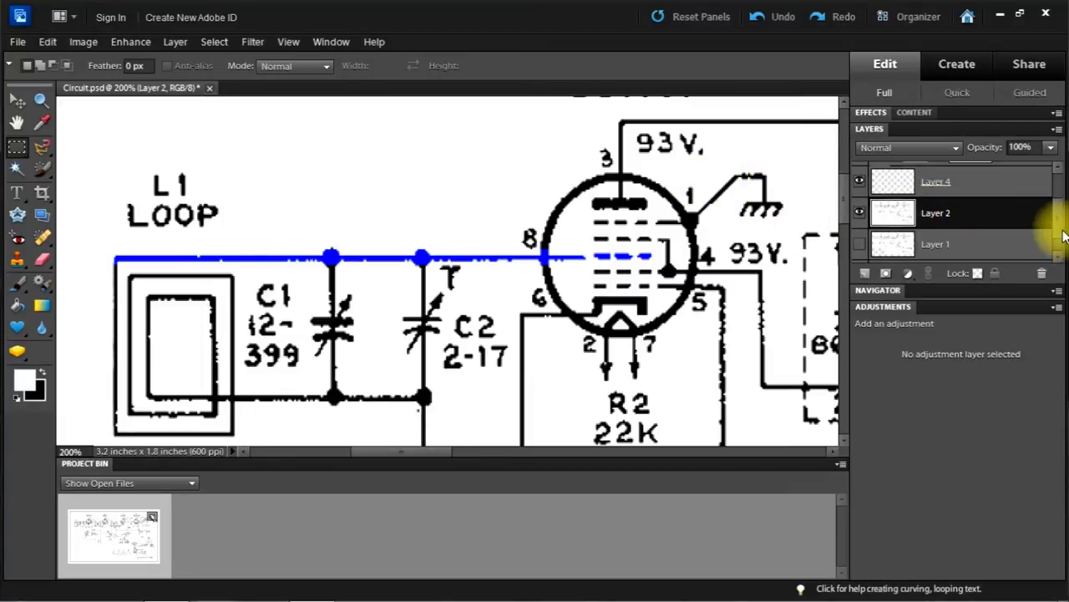
{"action": "scroll", "coordinate": [1055, 227], "scroll_direction": "up", "scroll_amount": 3}
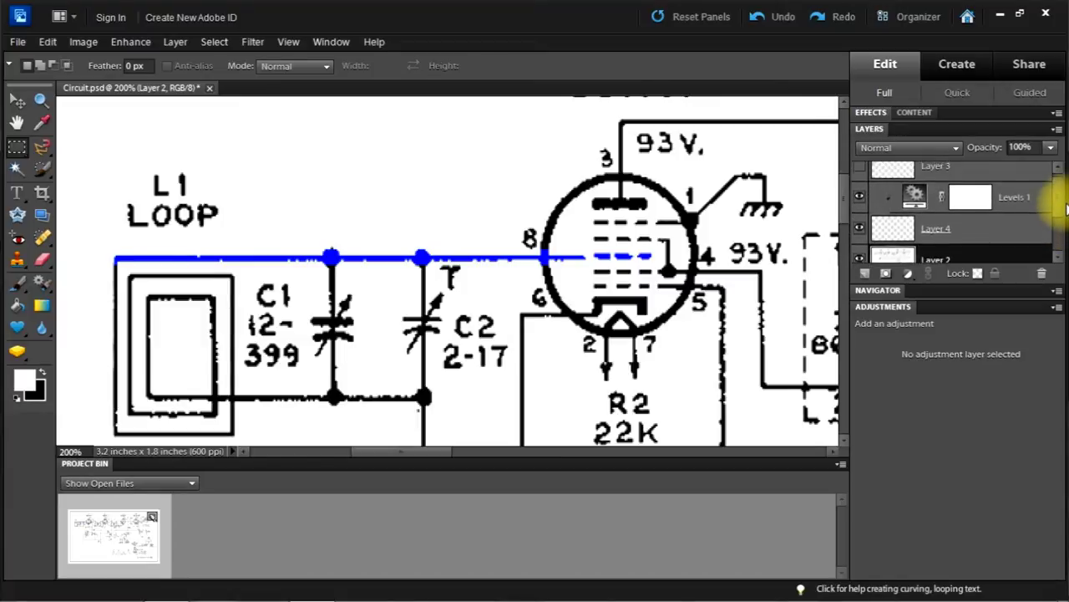
{"action": "left_click", "coordinate": [859, 230]}
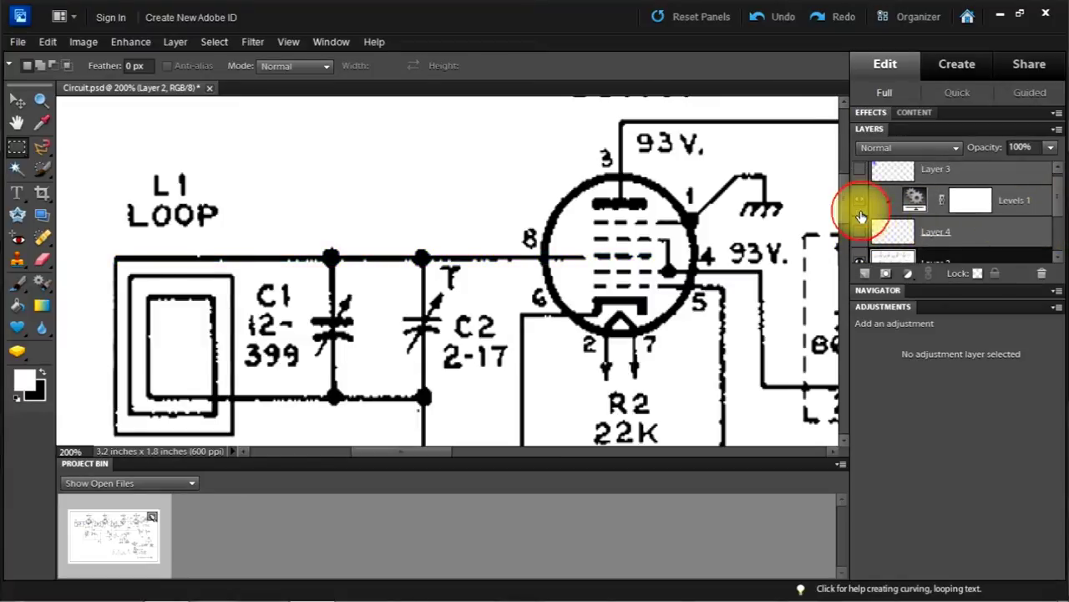
Marquee-select a thin strip along the wire running right from the tube's pin 4
{"action": "scroll", "coordinate": [1065, 221], "scroll_direction": "down", "scroll_amount": 2}
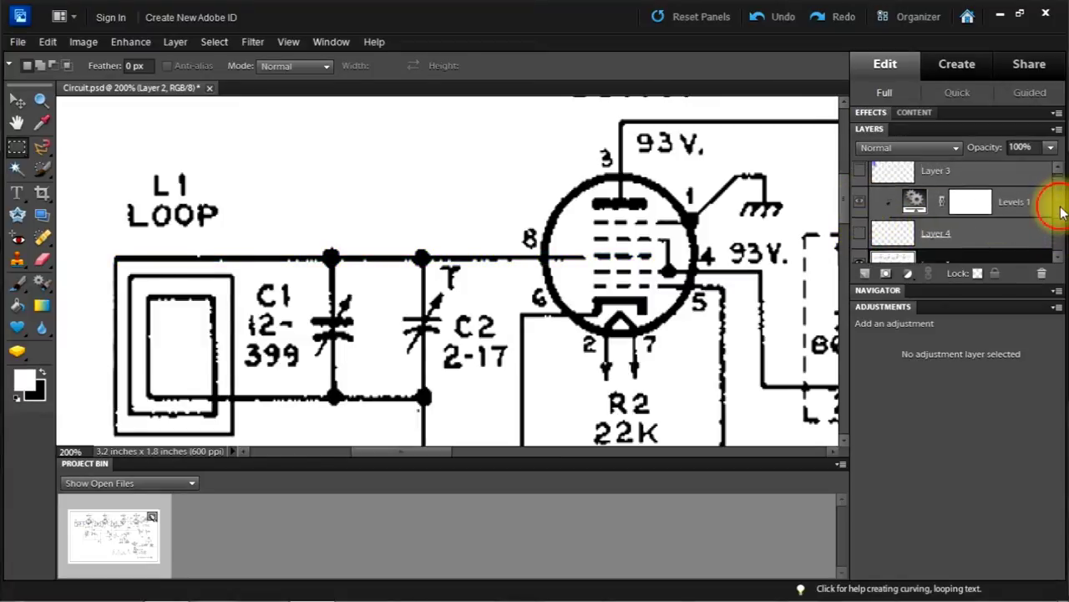
{"action": "scroll", "coordinate": [1062, 230], "scroll_direction": "down", "scroll_amount": 2}
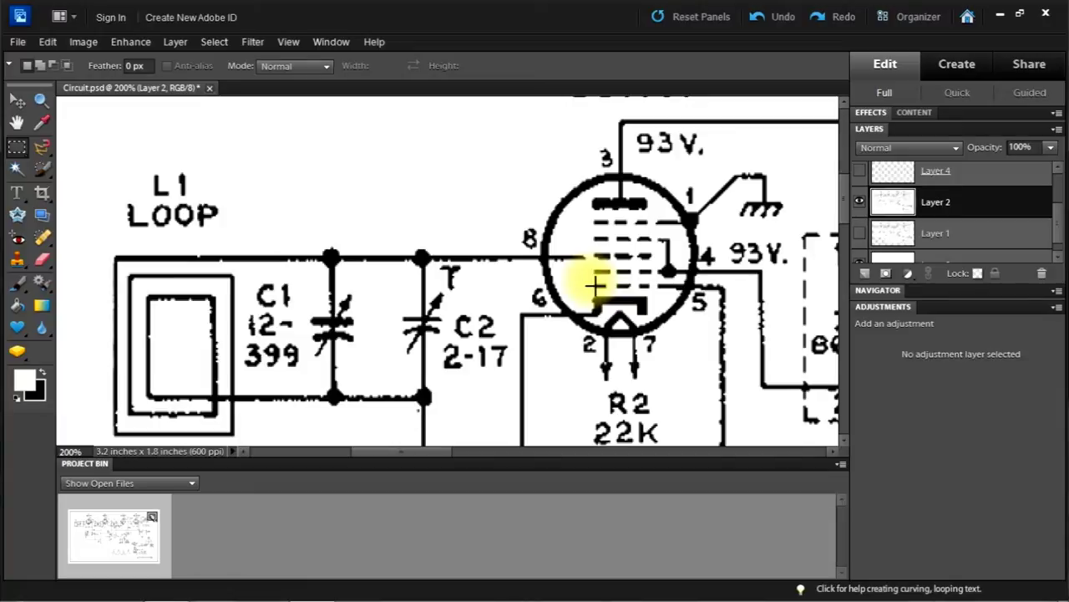
{"action": "left_click_drag", "start_coordinate": [590, 281], "coordinate": [728, 290]}
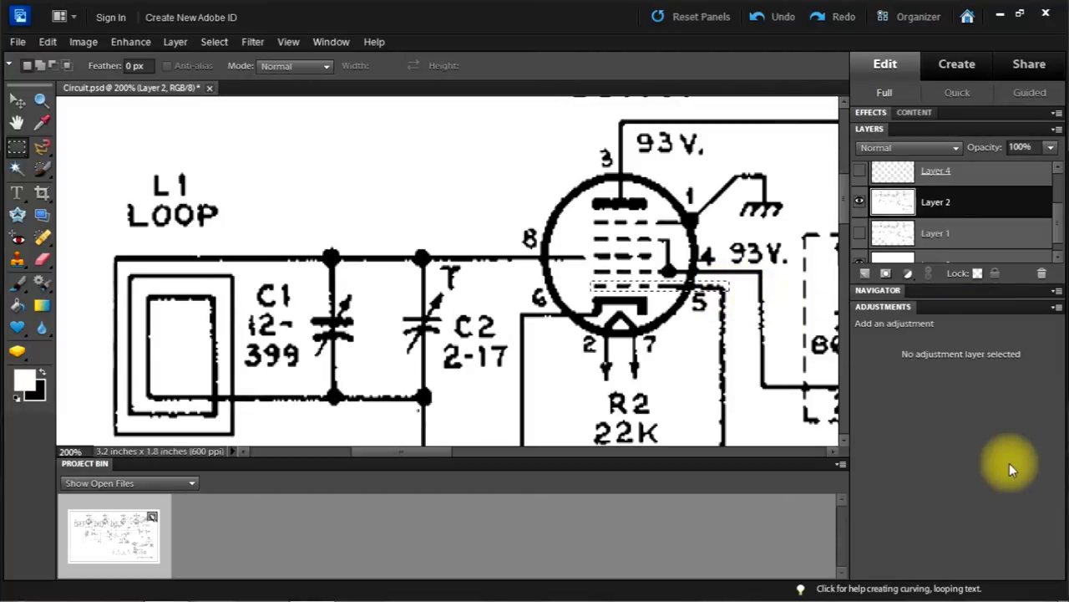
{"action": "left_click", "coordinate": [877, 292]}
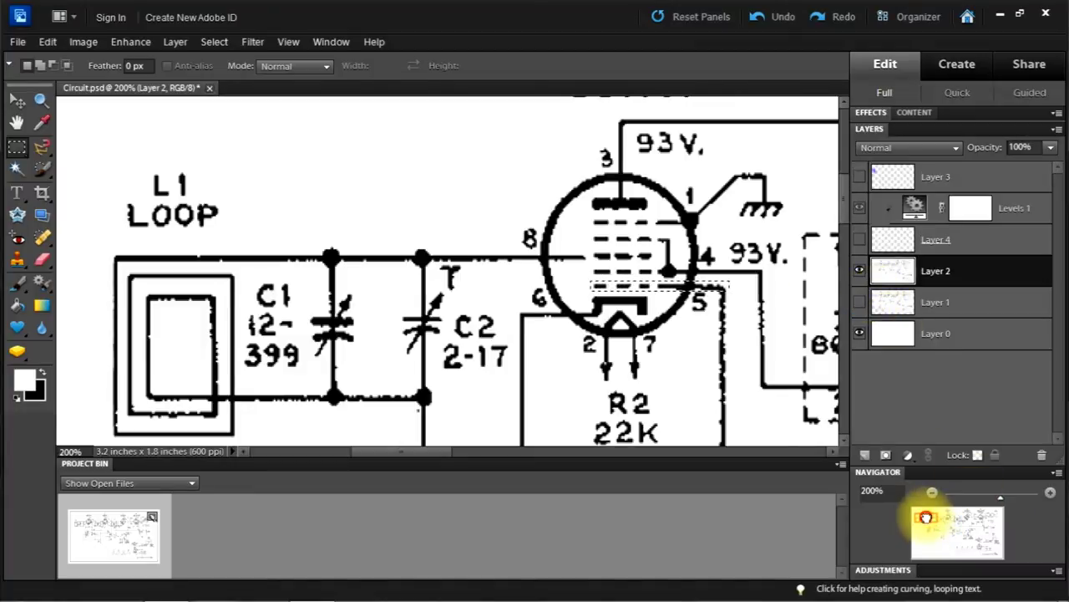
Add vertical marquee strips down the wire past the R2 junction and along C5 to the selection
{"action": "left_click_drag", "start_coordinate": [926, 518], "coordinate": [929, 523]}
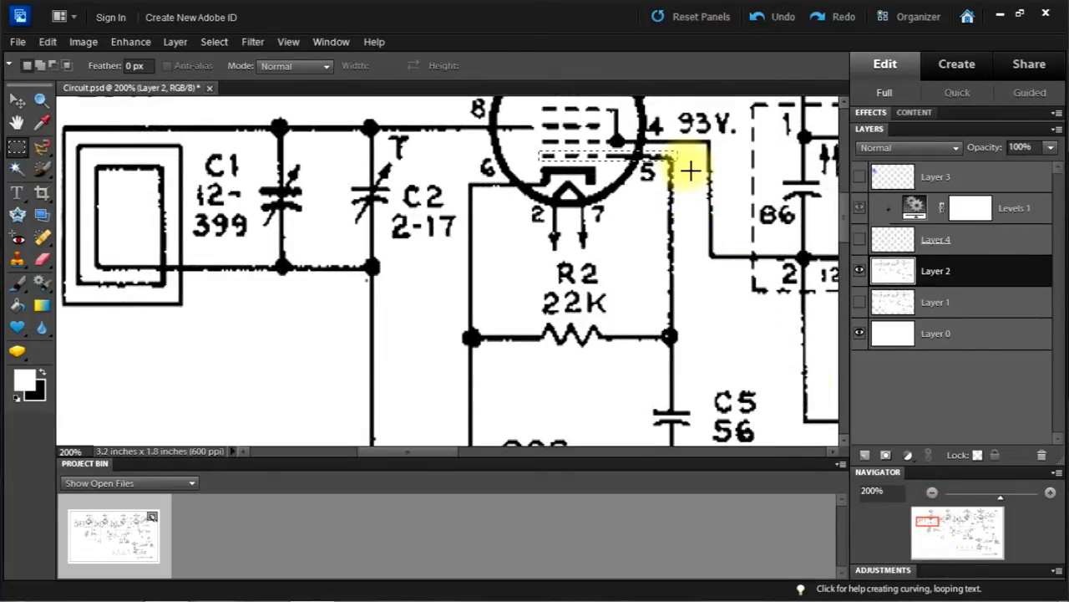
{"action": "key", "text": "shift"}
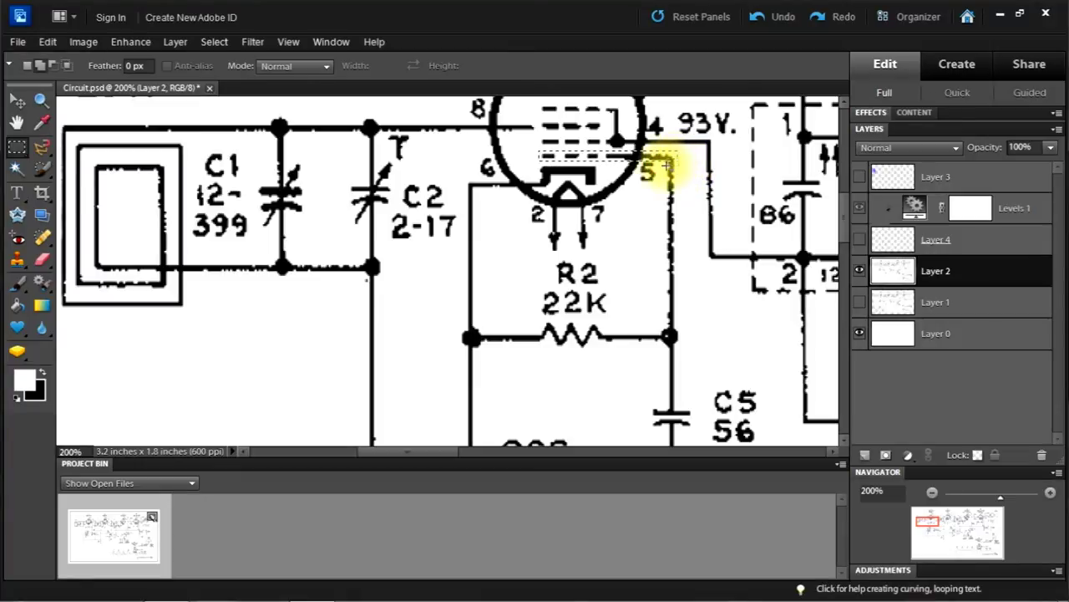
{"action": "left_click_drag", "start_coordinate": [664, 219], "coordinate": [669, 430]}
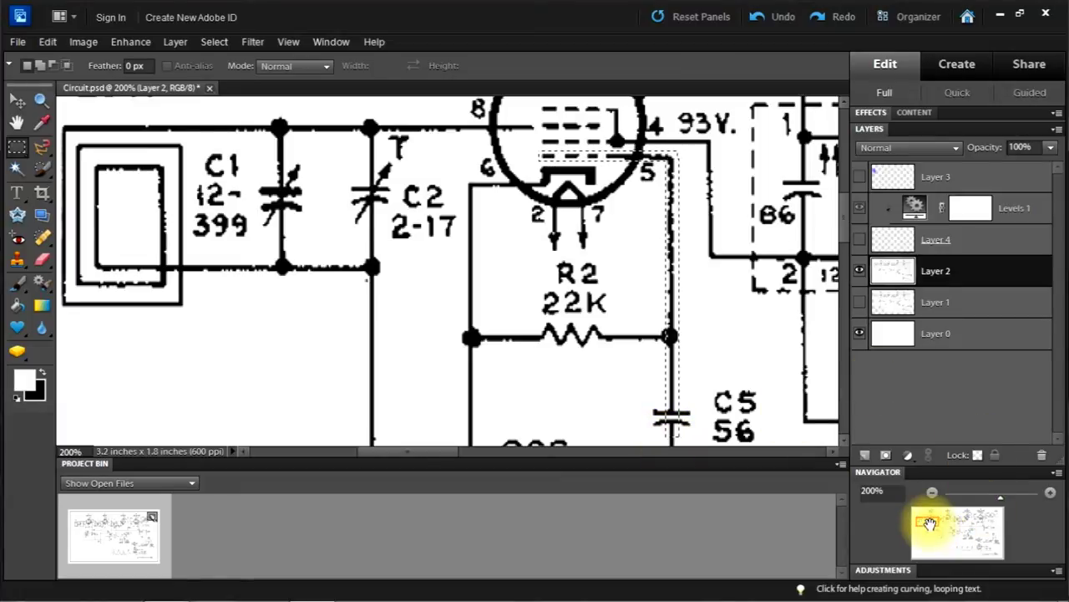
{"action": "left_click_drag", "start_coordinate": [930, 520], "coordinate": [929, 529]}
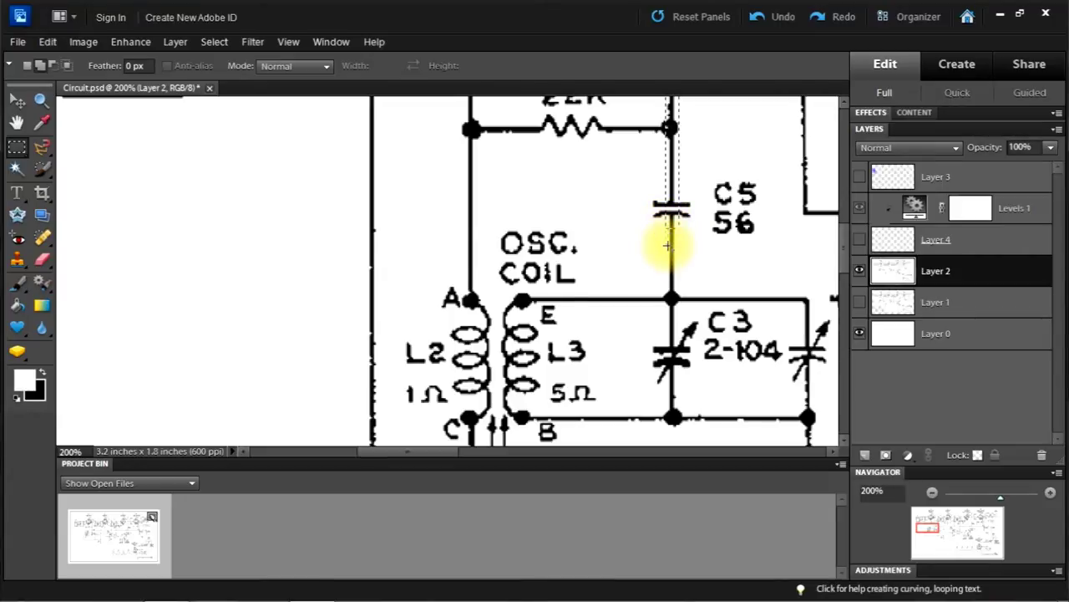
{"action": "left_click_drag", "start_coordinate": [667, 245], "coordinate": [702, 432]}
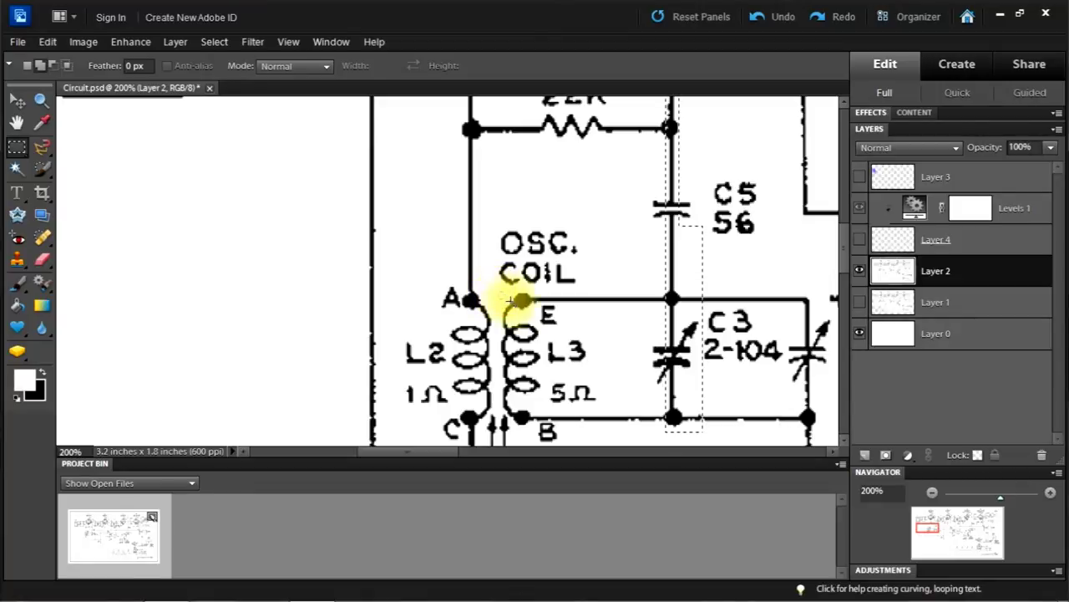
Add a marquee around the L3 coil, terminals E and B, across to the C3 wire
{"action": "left_click_drag", "start_coordinate": [499, 292], "coordinate": [675, 423], "text": "shift"}
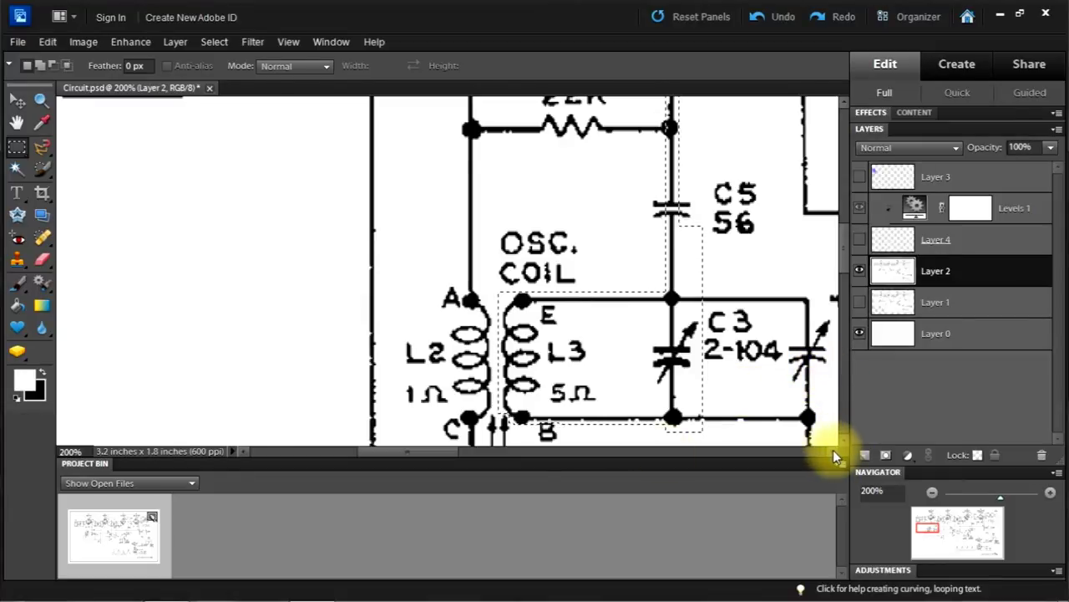
Extend the selection right to include C4, then subtract a small unwanted corner
{"action": "left_click_drag", "start_coordinate": [391, 450], "coordinate": [422, 453]}
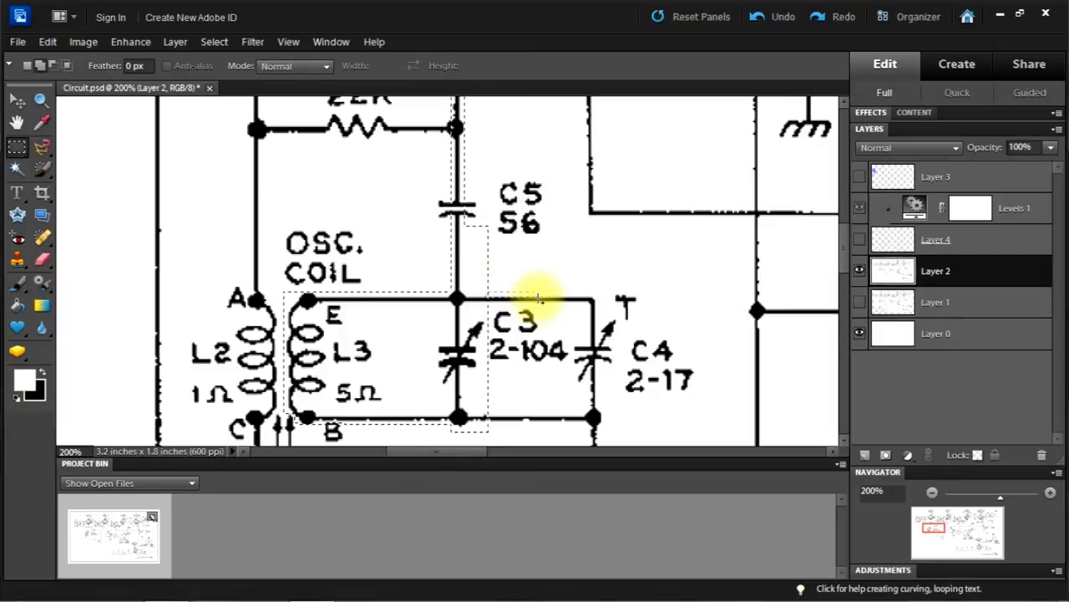
{"action": "mouse_move", "coordinate": [539, 298]}
{"action": "left_mouse_down"}
{"action": "mouse_move", "coordinate": [608, 323]}
{"action": "mouse_move", "coordinate": [616, 432]}
{"action": "left_mouse_up"}
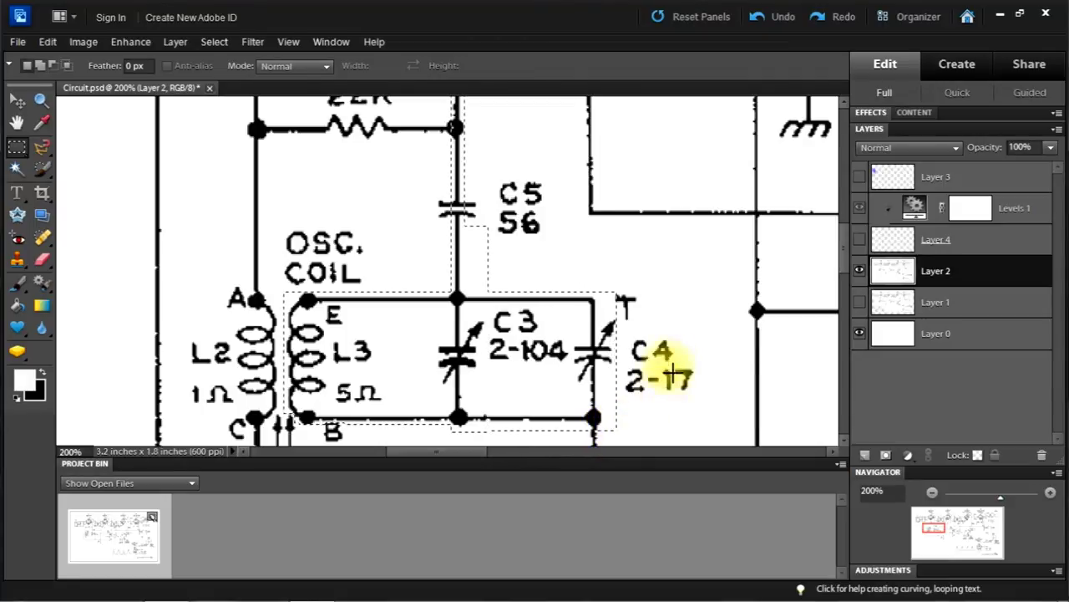
{"action": "key", "text": "alt"}
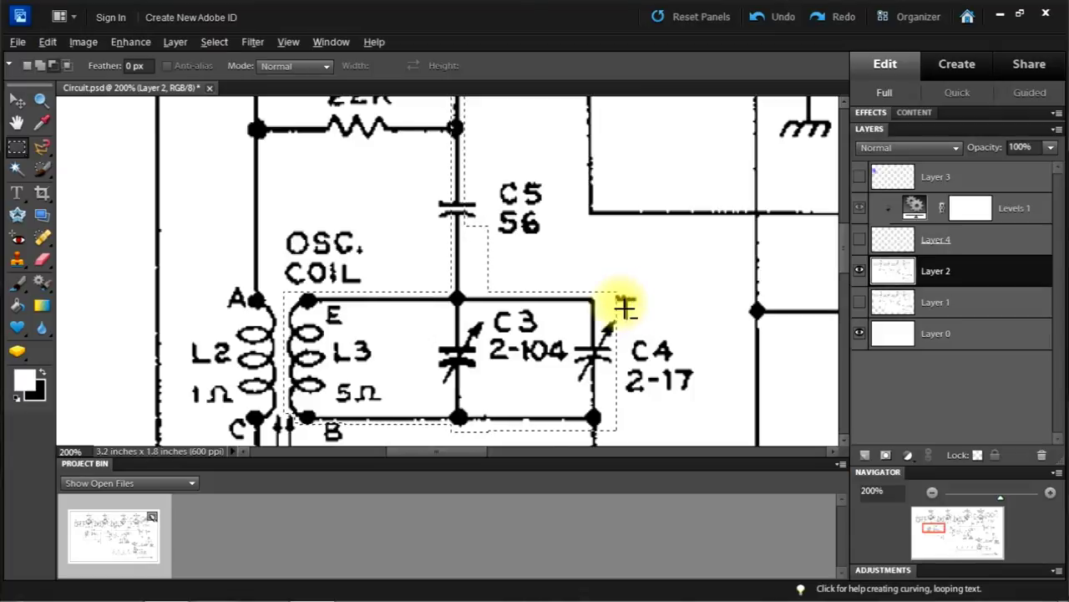
{"action": "left_click_drag", "start_coordinate": [625, 308], "coordinate": [620, 304], "text": "alt"}
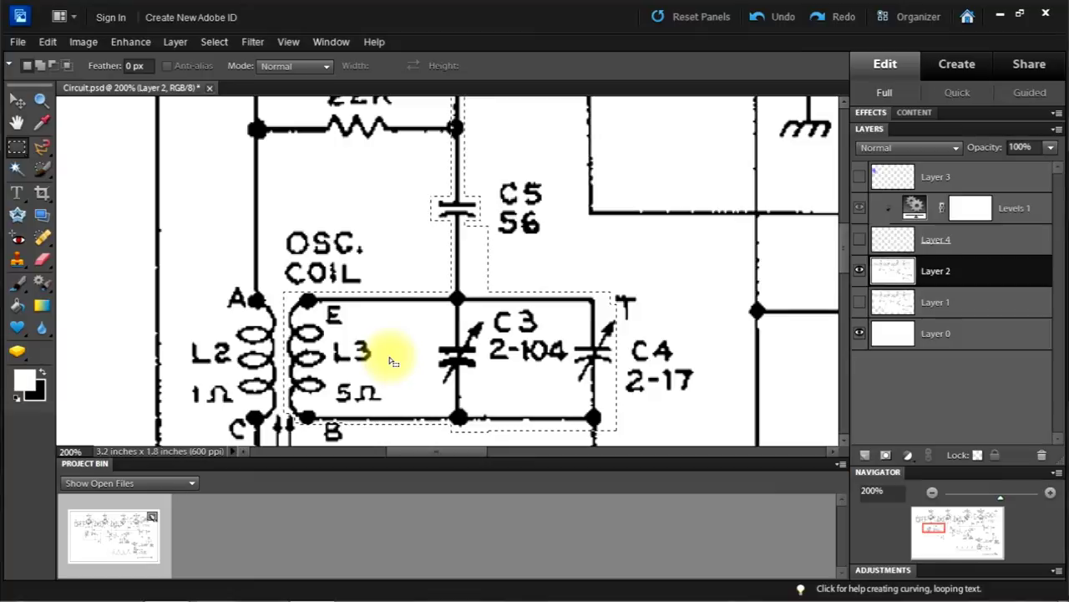
Copy the selected oscillator wiring onto a new layer with Layer via Copy
{"action": "left_click", "coordinate": [176, 43]}
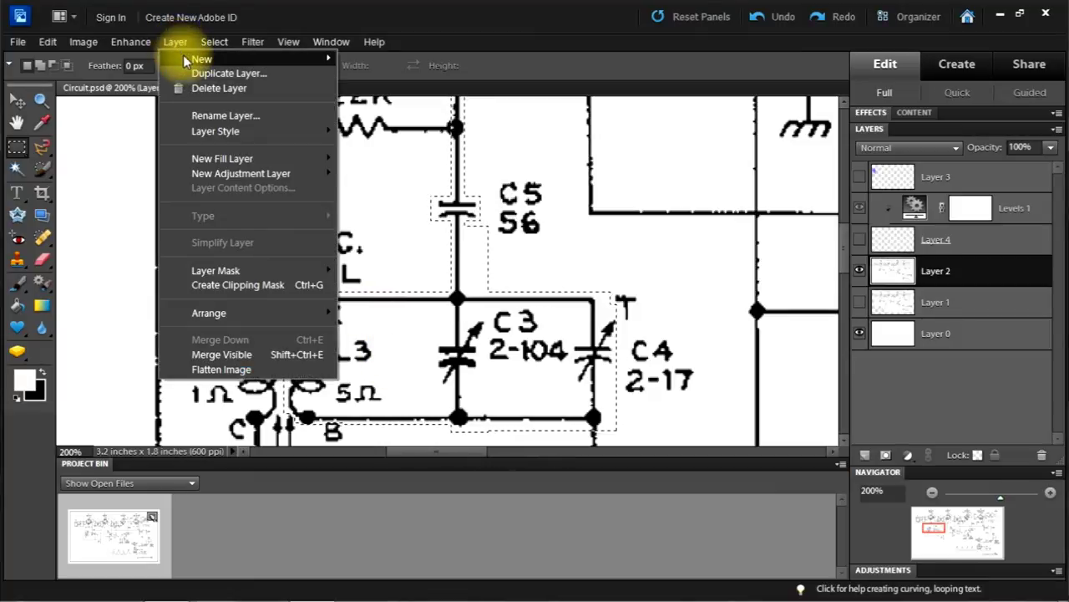
{"action": "mouse_move", "coordinate": [326, 59]}
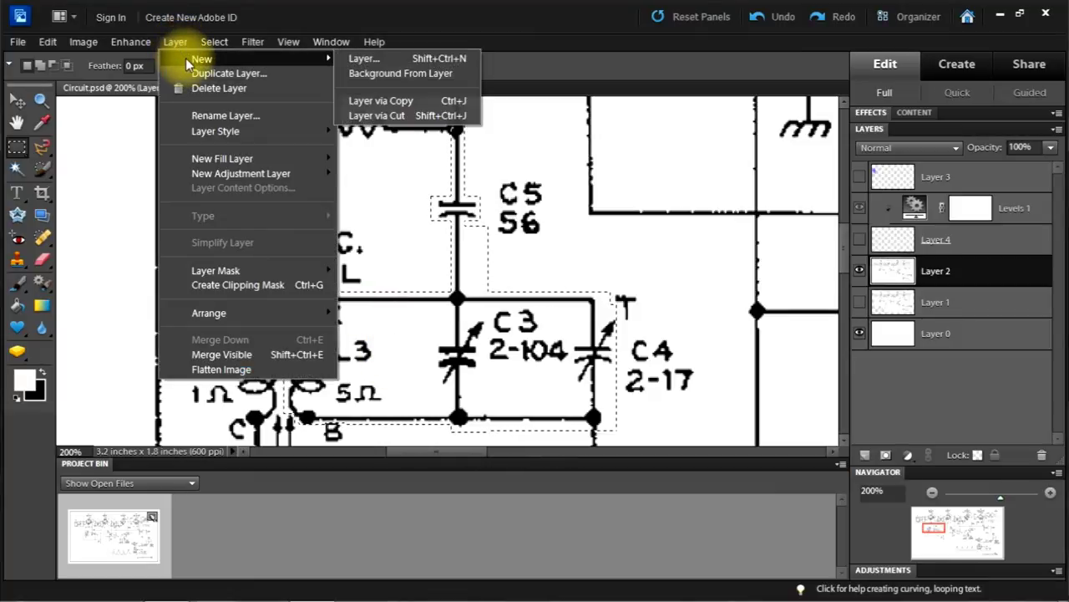
{"action": "left_click", "coordinate": [383, 103]}
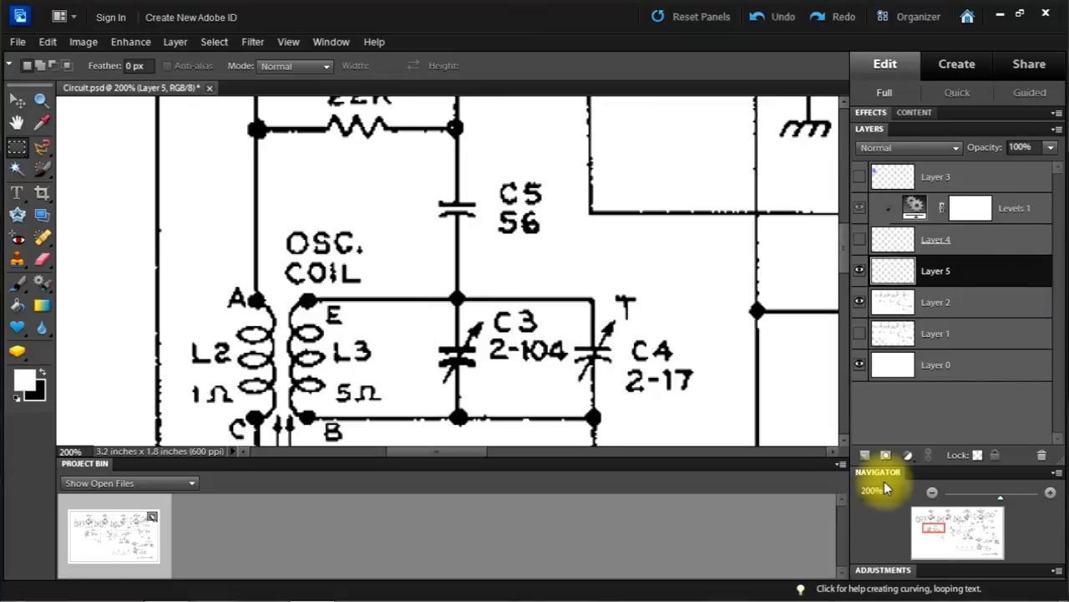
Add a Levels adjustment layer above the new wiring layer
{"action": "left_click", "coordinate": [908, 455]}
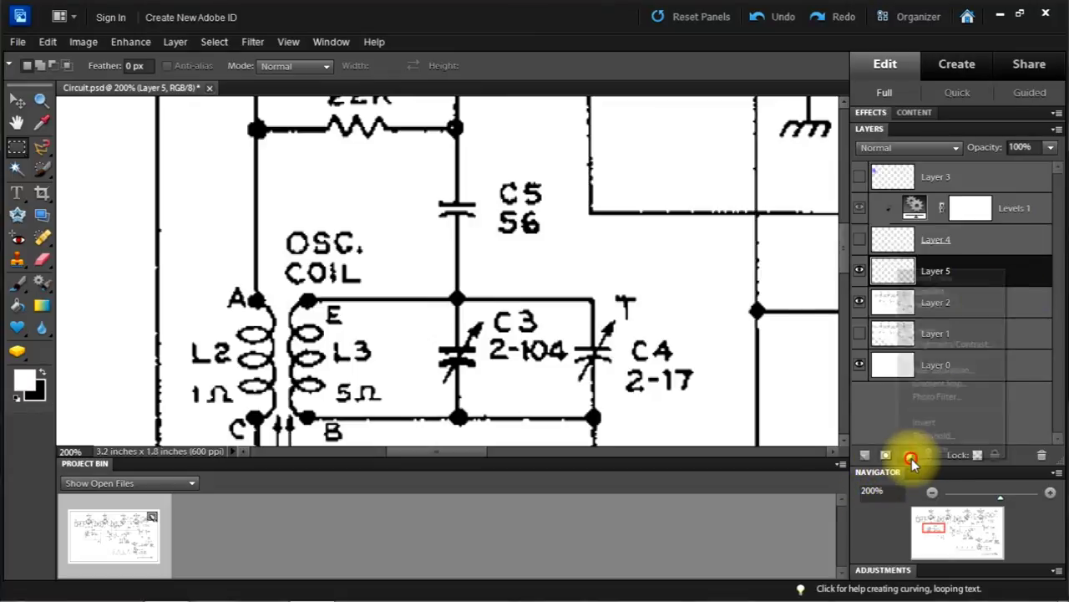
{"action": "left_click", "coordinate": [929, 332]}
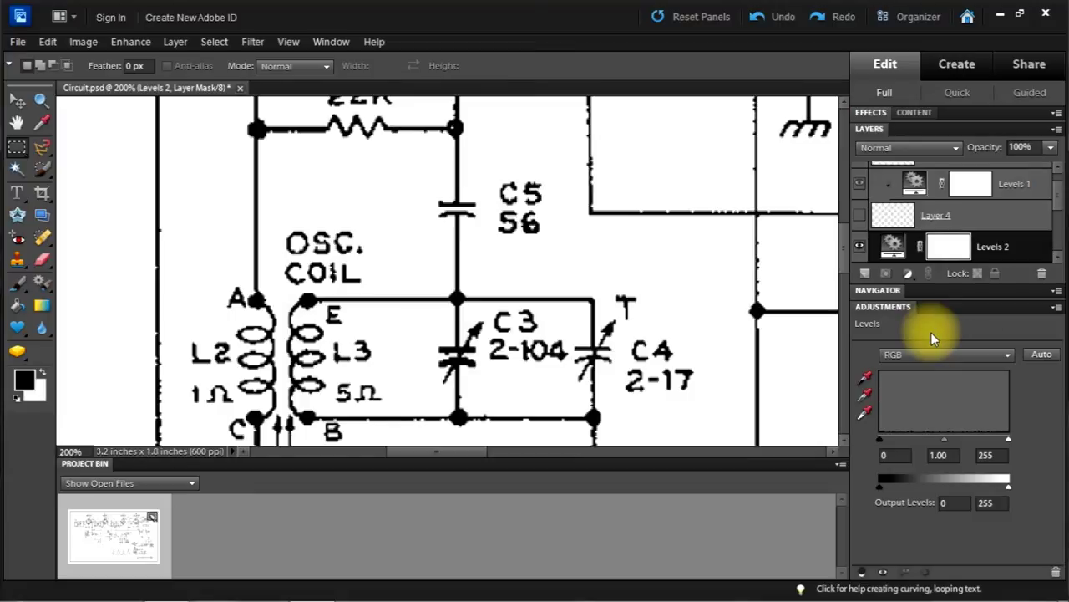
{"action": "scroll", "coordinate": [1061, 209], "scroll_direction": "down", "scroll_amount": 2}
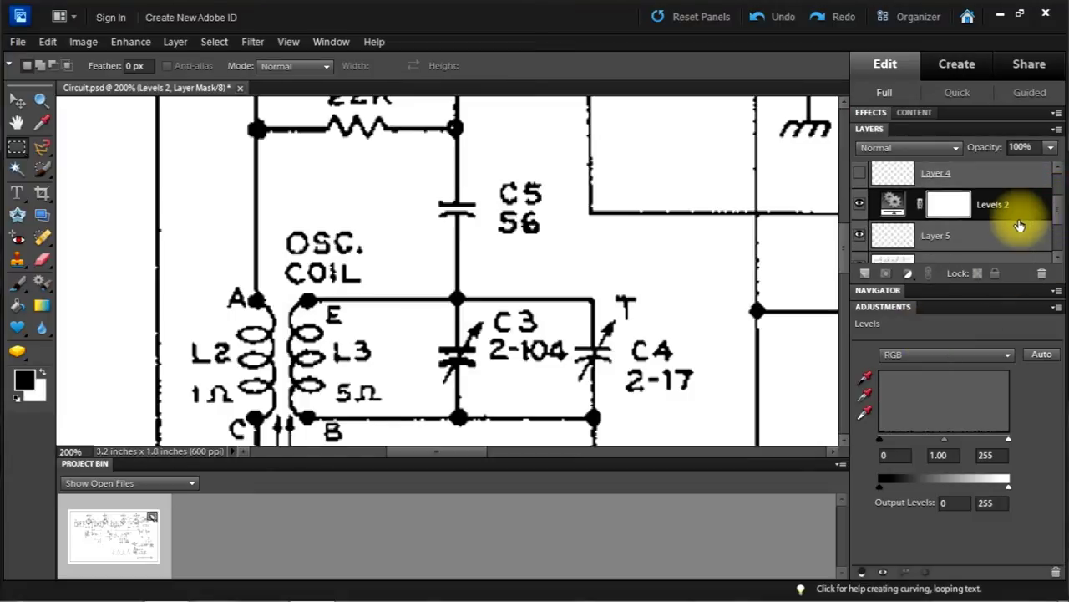
Clip Levels 2 to Layer 5 and set its Green channel output black to 160
{"action": "left_click_drag", "start_coordinate": [1021, 223], "coordinate": [1025, 220]}
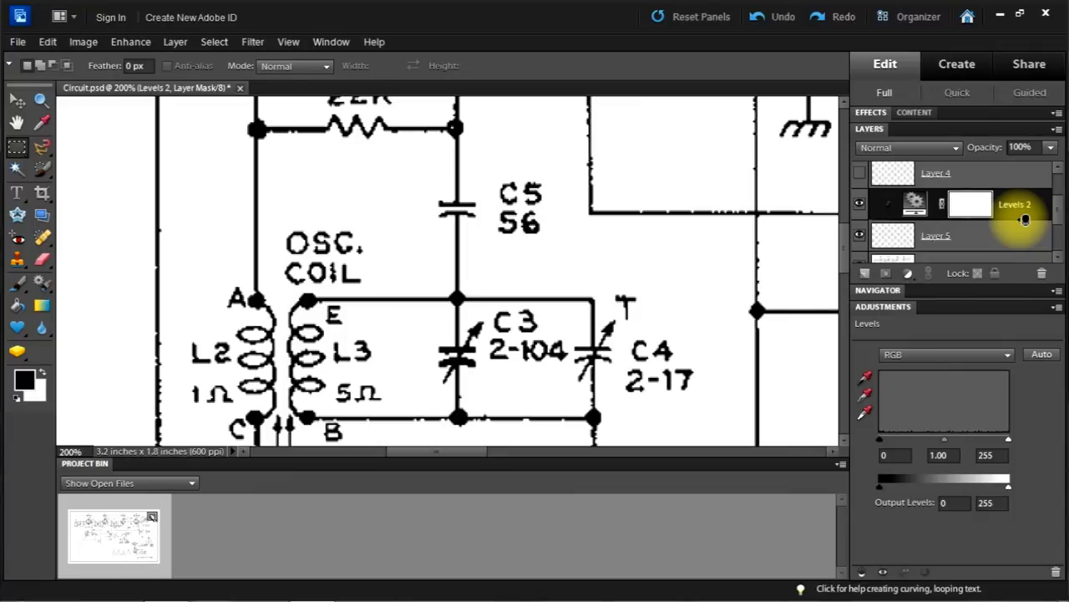
{"action": "left_click", "coordinate": [1008, 358]}
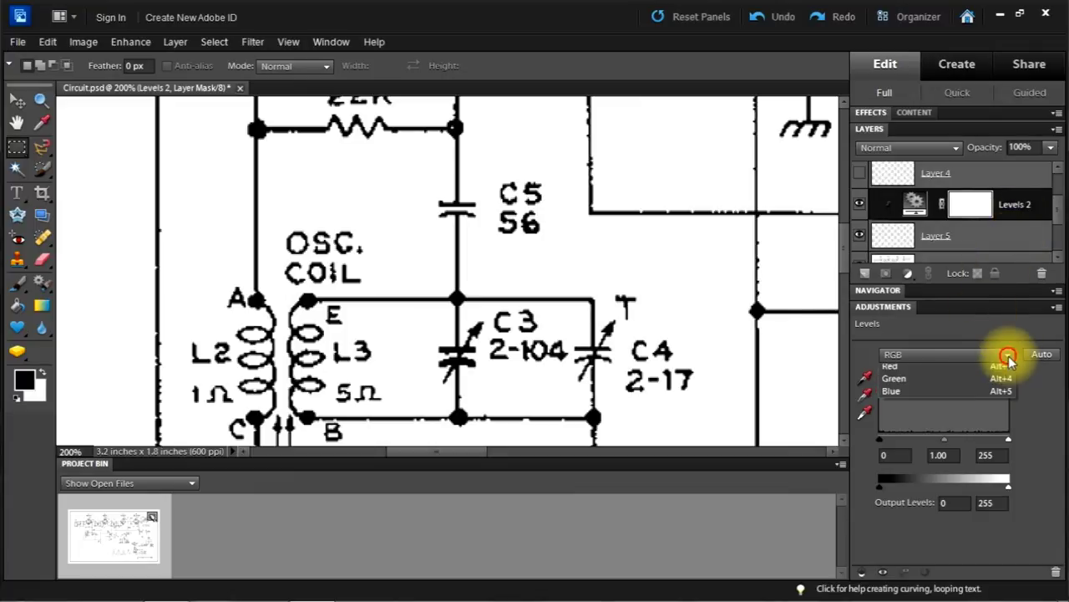
{"action": "left_click", "coordinate": [975, 398]}
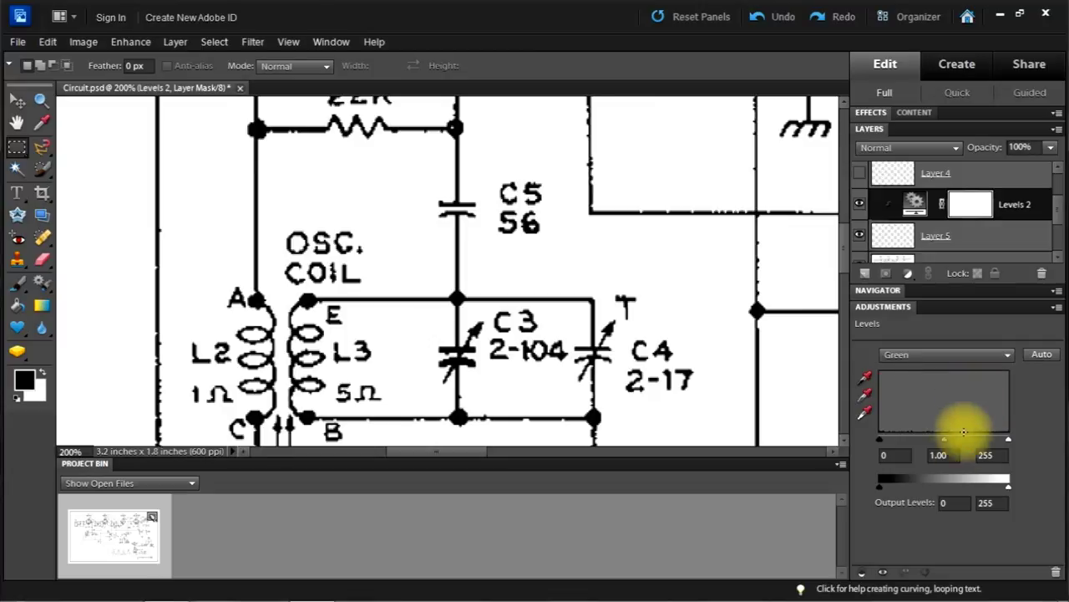
{"action": "left_click", "coordinate": [877, 486]}
{"action": "left_click_drag", "start_coordinate": [877, 491], "coordinate": [950, 493]}
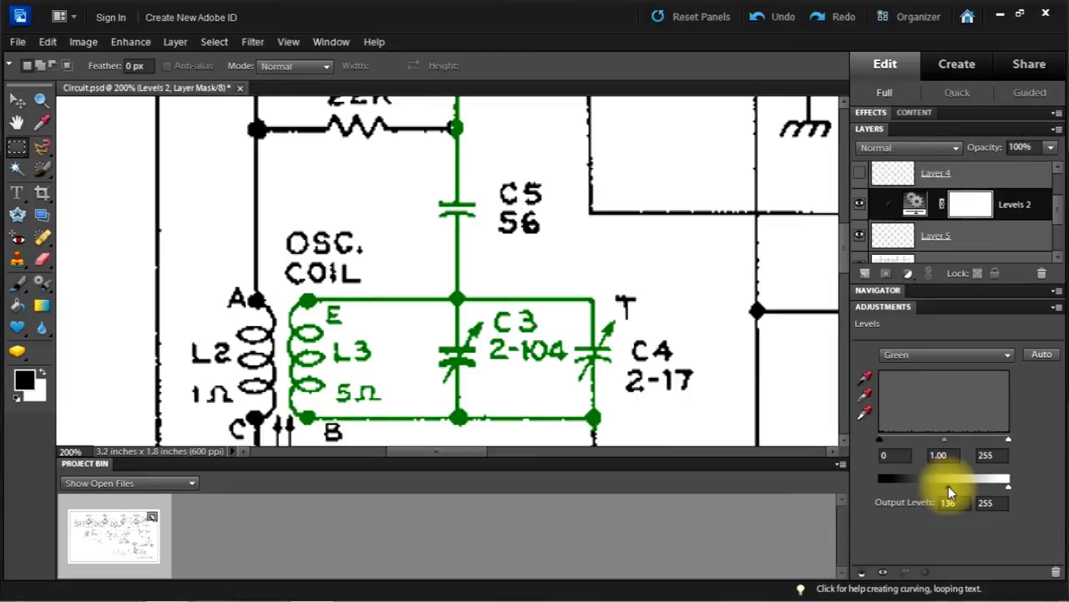
{"action": "mouse_move", "coordinate": [949, 493]}
{"action": "left_mouse_down"}
{"action": "mouse_move", "coordinate": [986, 491]}
{"action": "mouse_move", "coordinate": [960, 488]}
{"action": "left_mouse_up"}
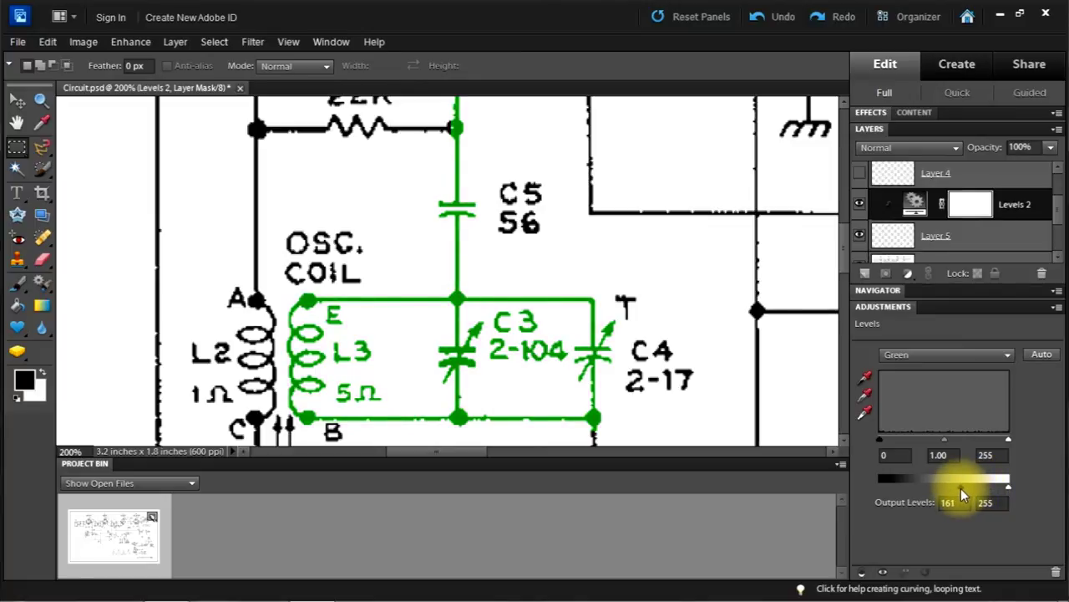
{"action": "left_click_drag", "start_coordinate": [960, 488], "coordinate": [959, 489]}
{"action": "left_click", "coordinate": [928, 508]}
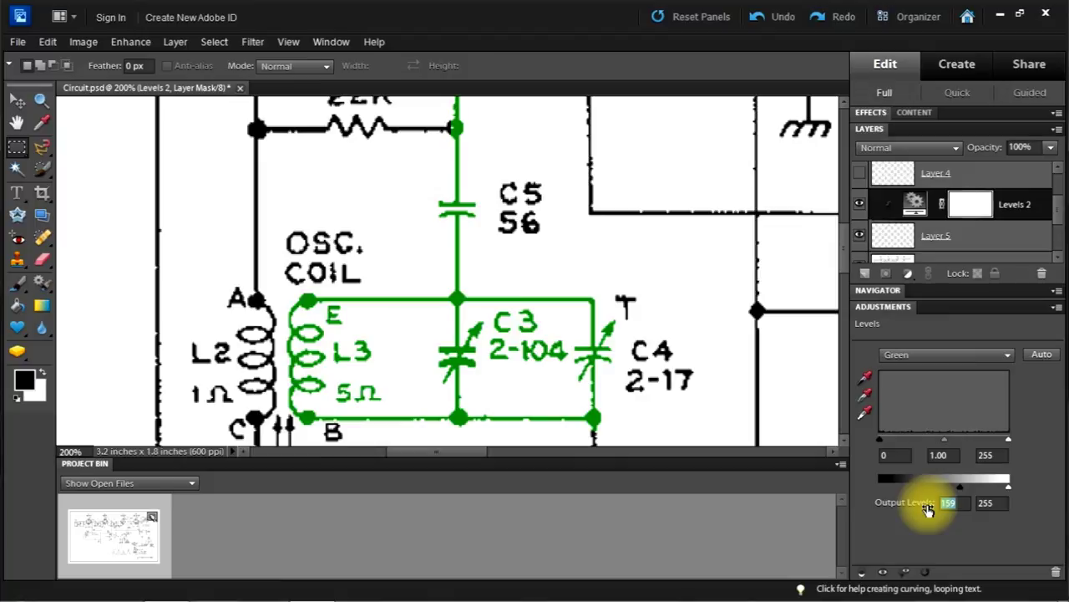
{"action": "left_click_drag", "start_coordinate": [928, 509], "coordinate": [929, 509]}
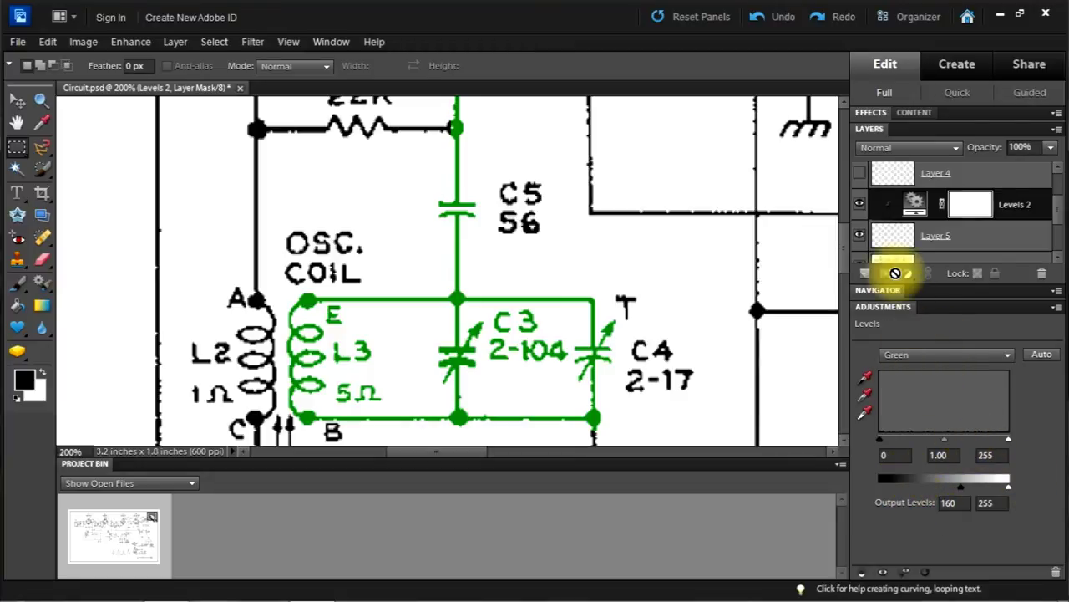
Zoom out to 66.67% and turn Layer 4's antenna line and Layer 3's glow back on
{"action": "left_click", "coordinate": [878, 292]}
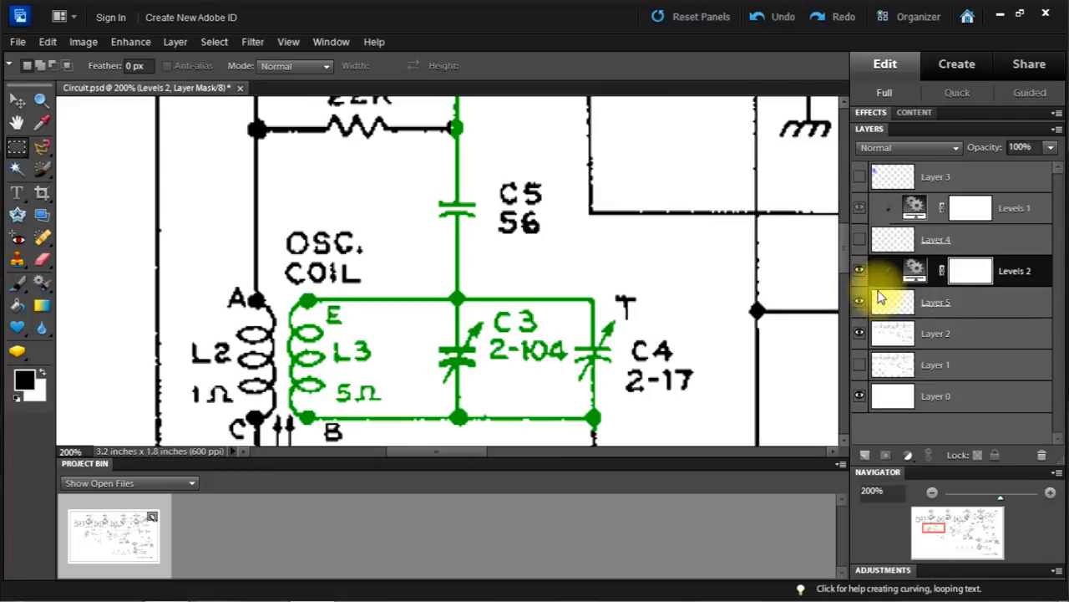
{"action": "left_click", "coordinate": [931, 492]}
{"action": "left_click", "coordinate": [932, 492]}
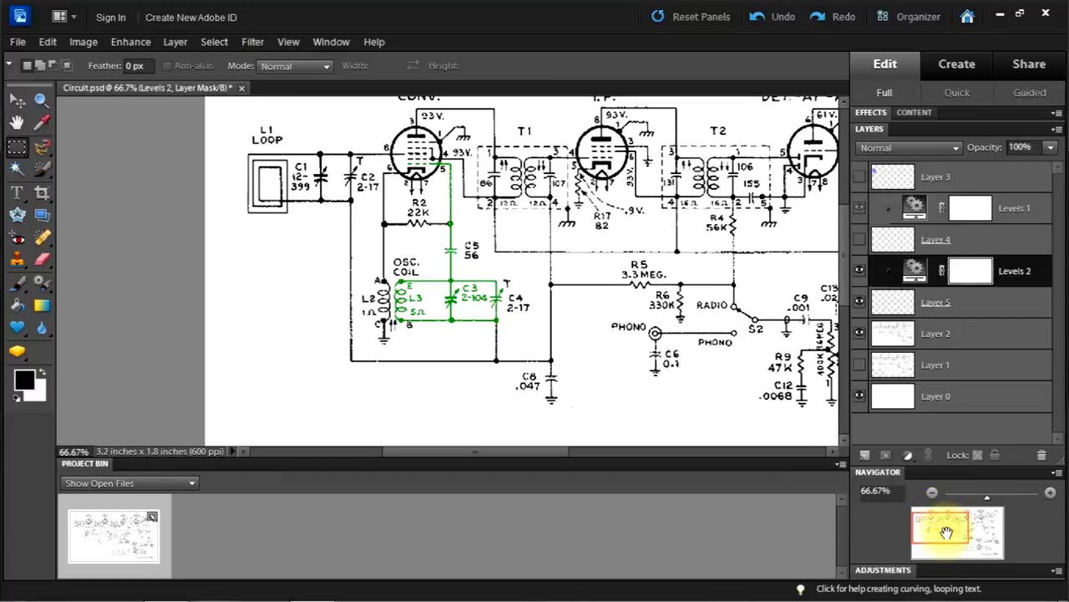
{"action": "left_click_drag", "start_coordinate": [946, 535], "coordinate": [950, 520]}
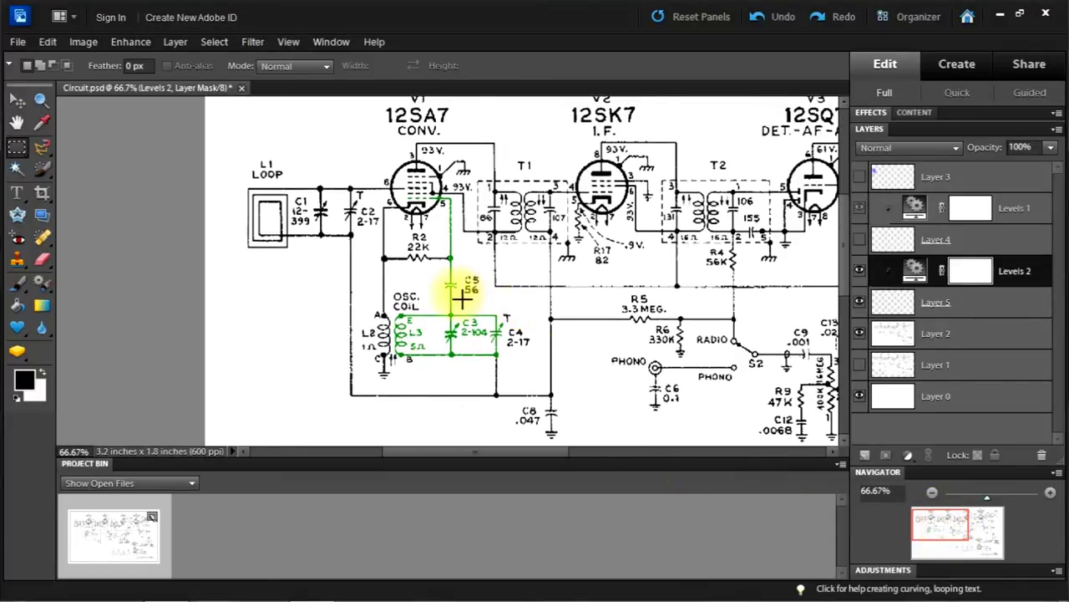
{"action": "left_click", "coordinate": [859, 239]}
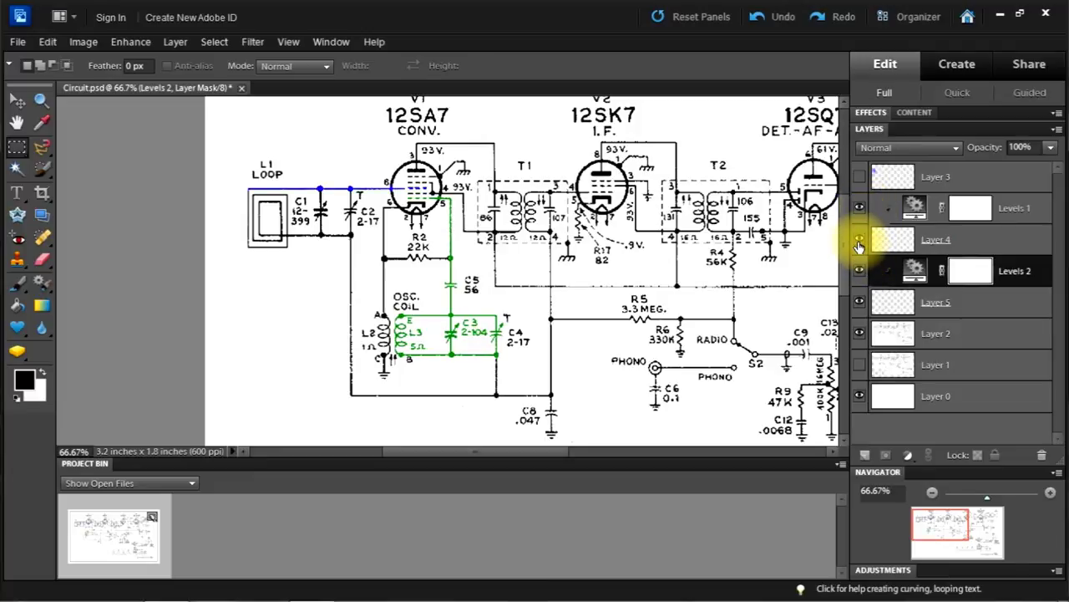
{"action": "left_click", "coordinate": [860, 177]}
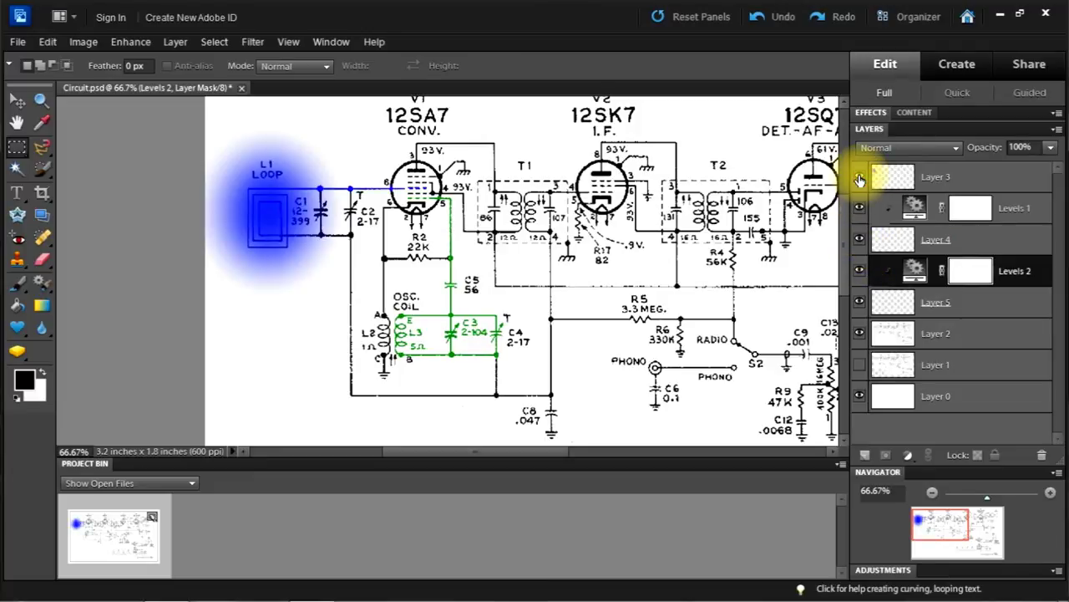